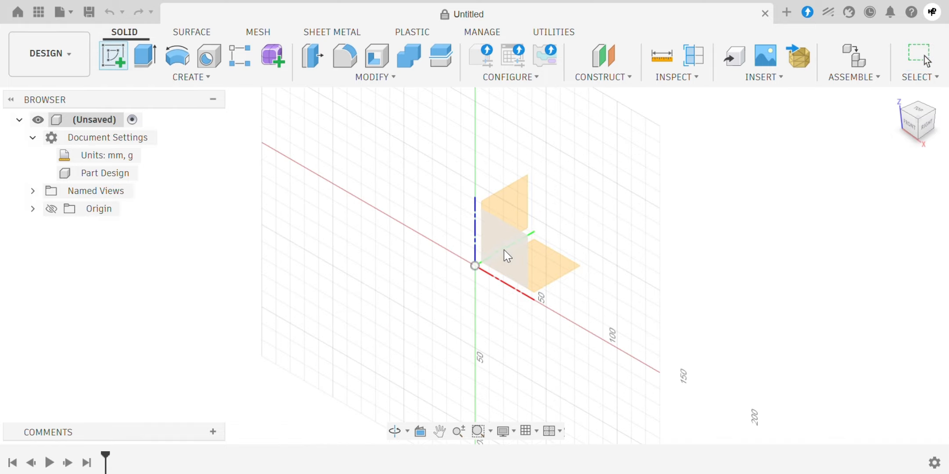
Step: Sketch a 50 mm by 50 mm center rectangle on the front plane, centred on the origin
left_click(532, 266)
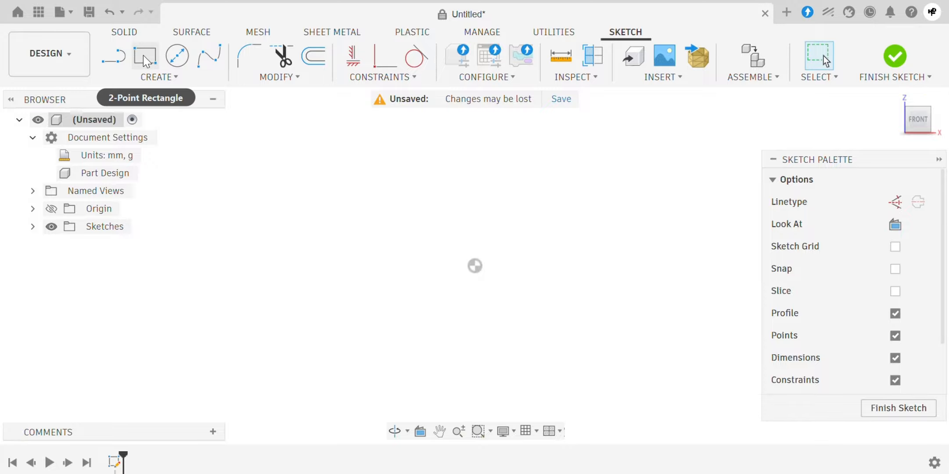
left_click(143, 55)
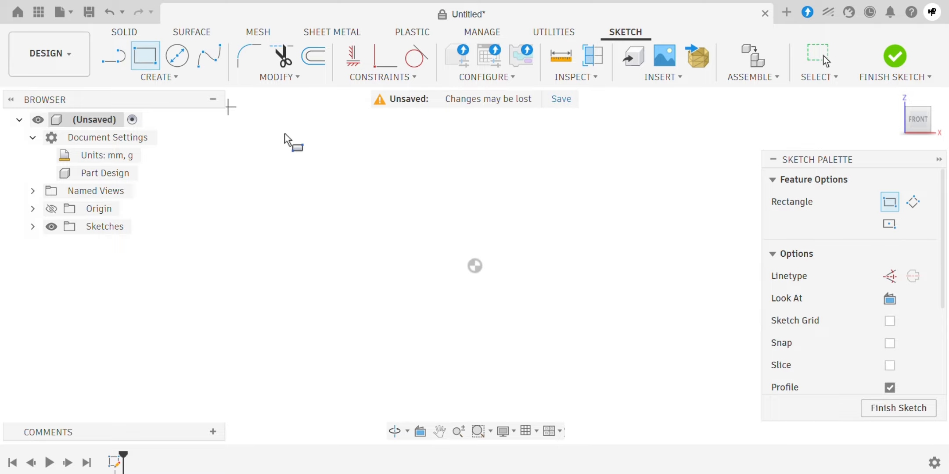
left_click(889, 224)
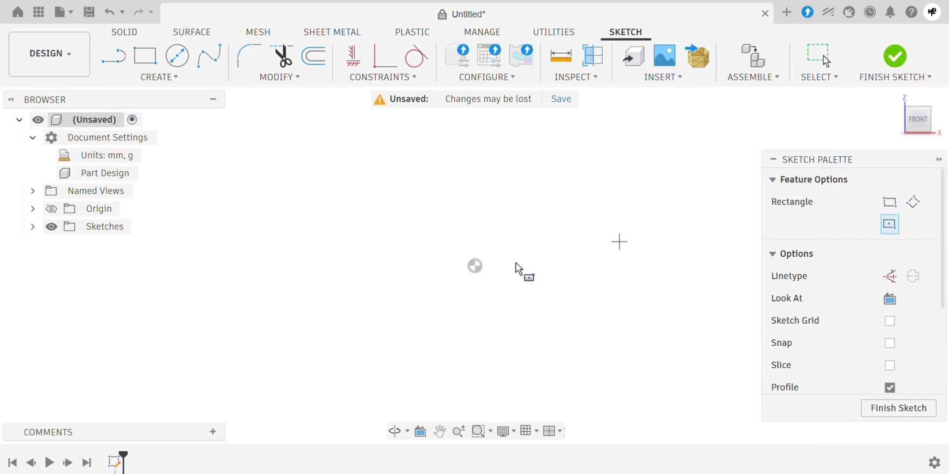
left_click(474, 265)
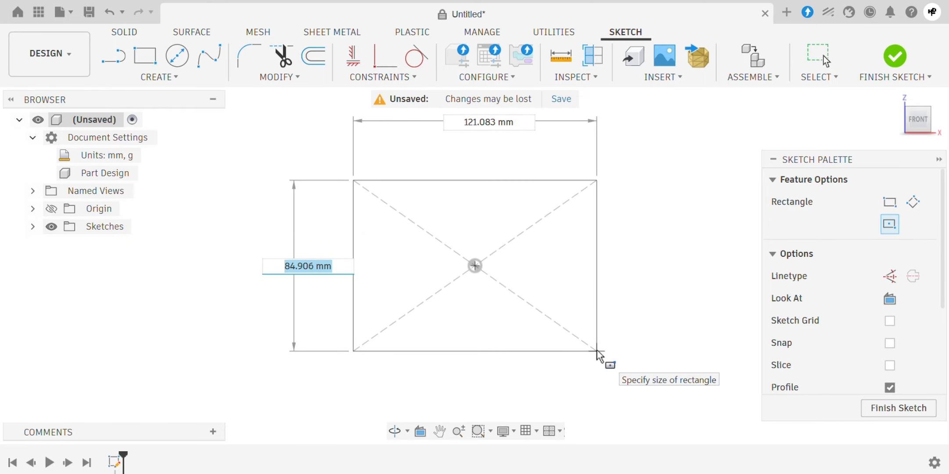
type("50")
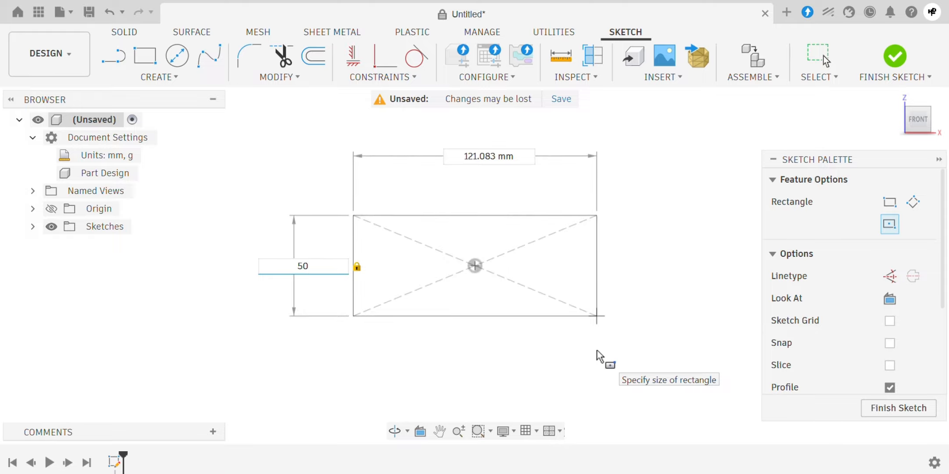
key("Tab")
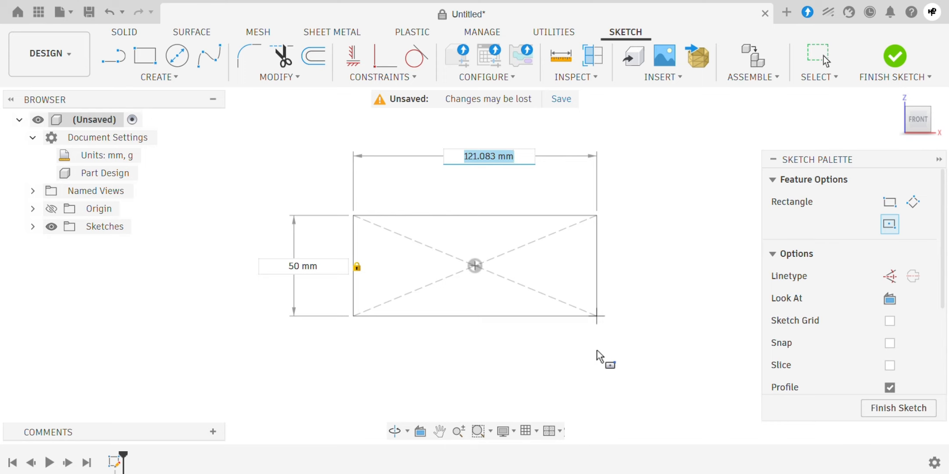
type("50")
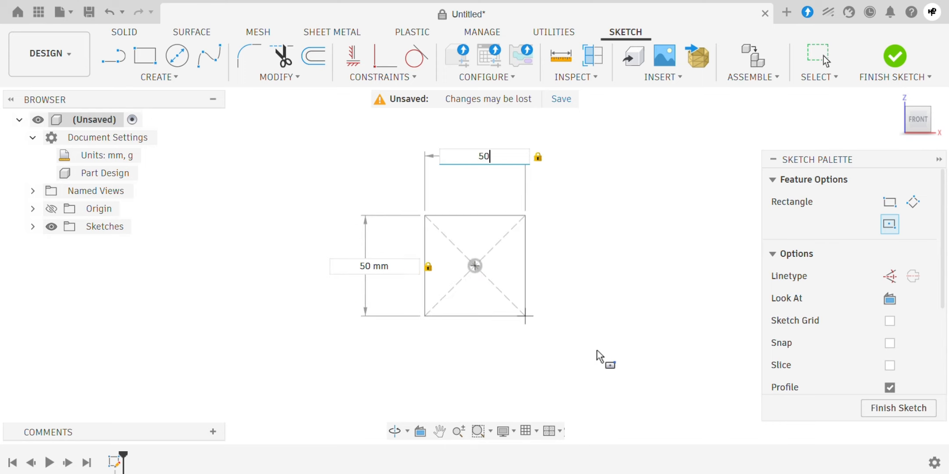
key("Return")
key("Escape")
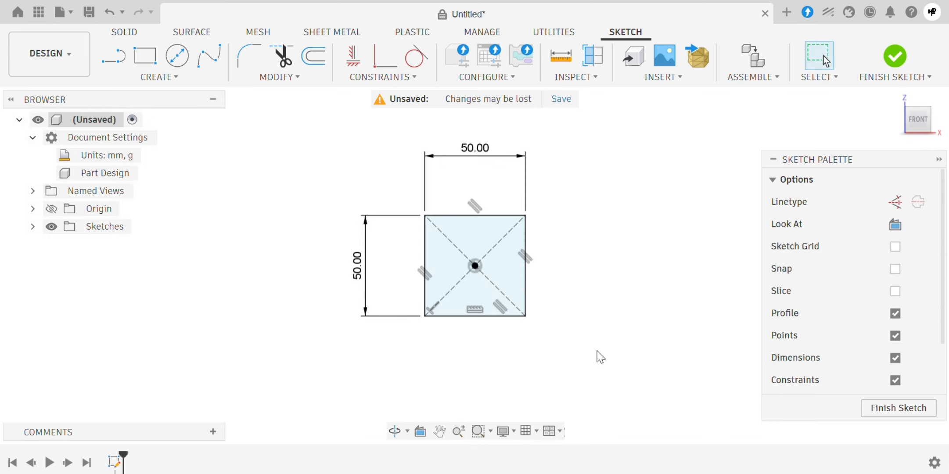
left_click(33, 226)
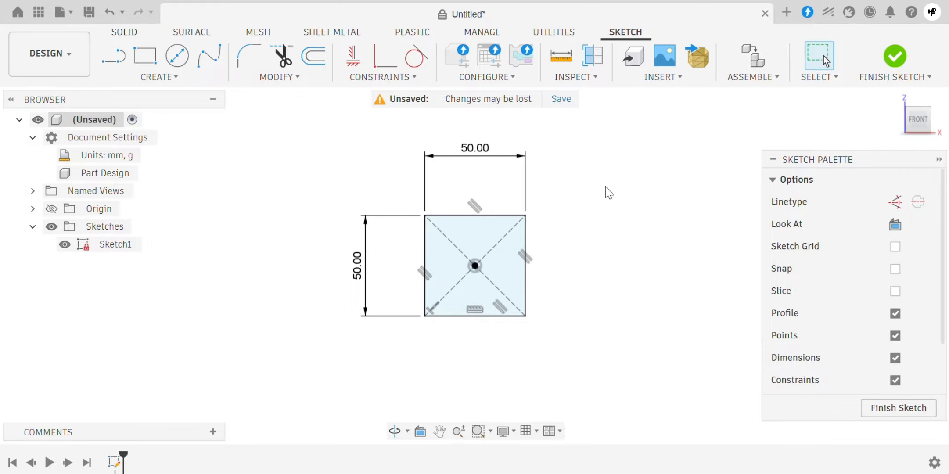
Step: Set the visual style to Shaded with Visible Edges Only
left_click(895, 96)
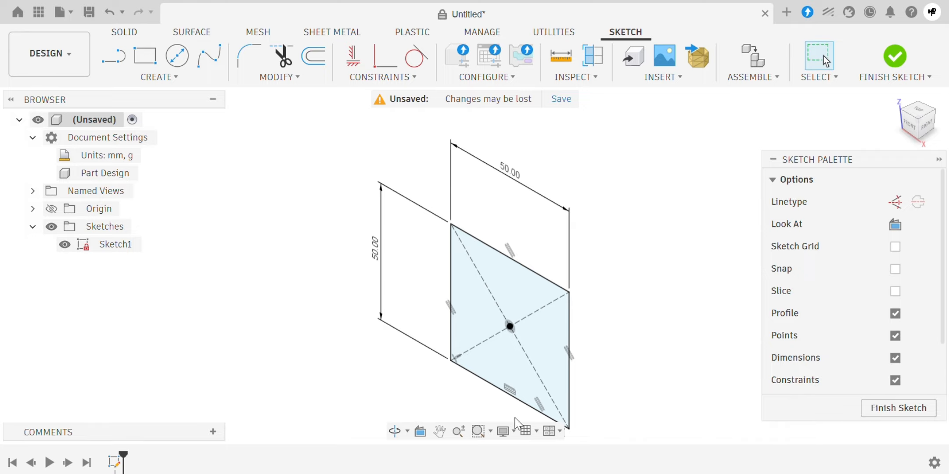
left_click(506, 431)
mouse_move(532, 277)
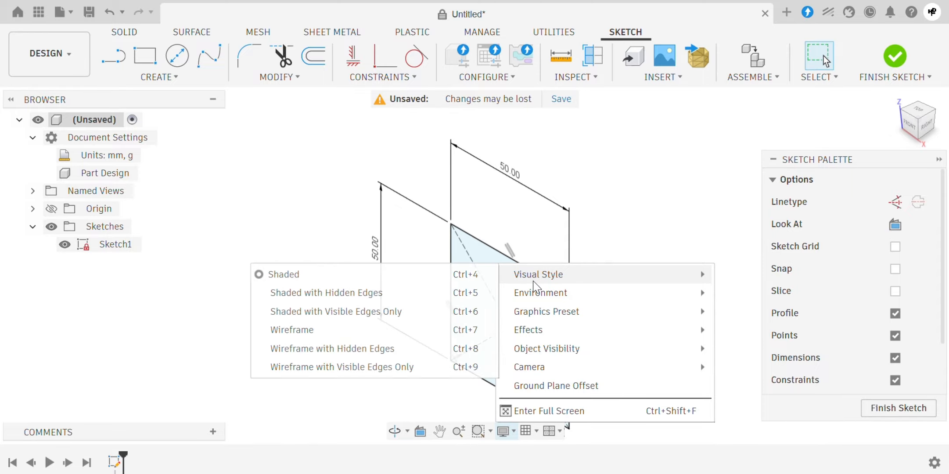
left_click(462, 311)
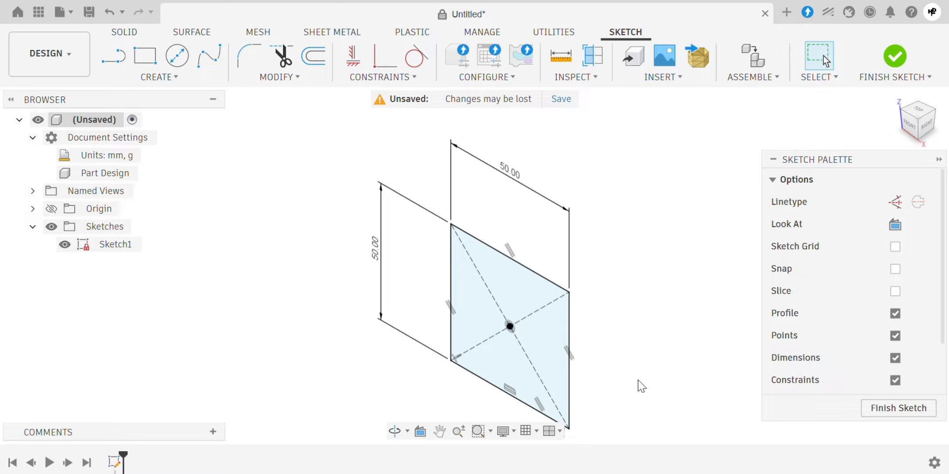
Step: Extrude the square profile 50 mm to one side as a new body
left_click(140, 37)
left_click(146, 56)
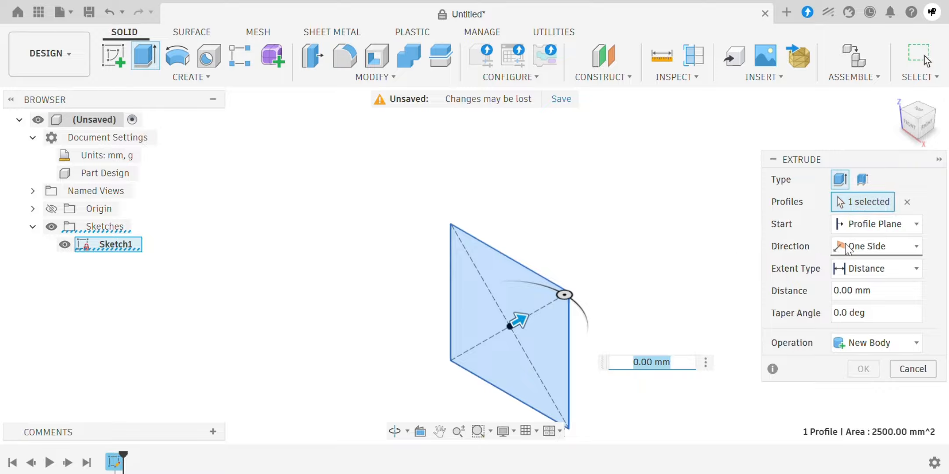
left_click(835, 289)
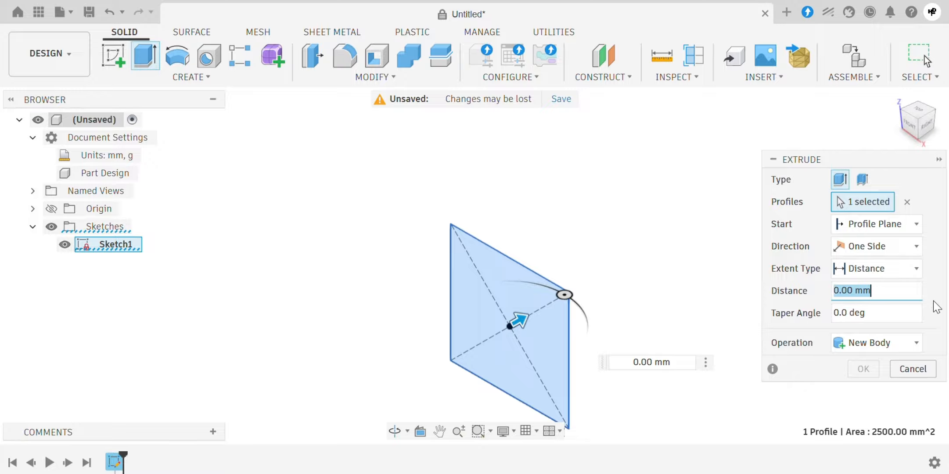
type("50")
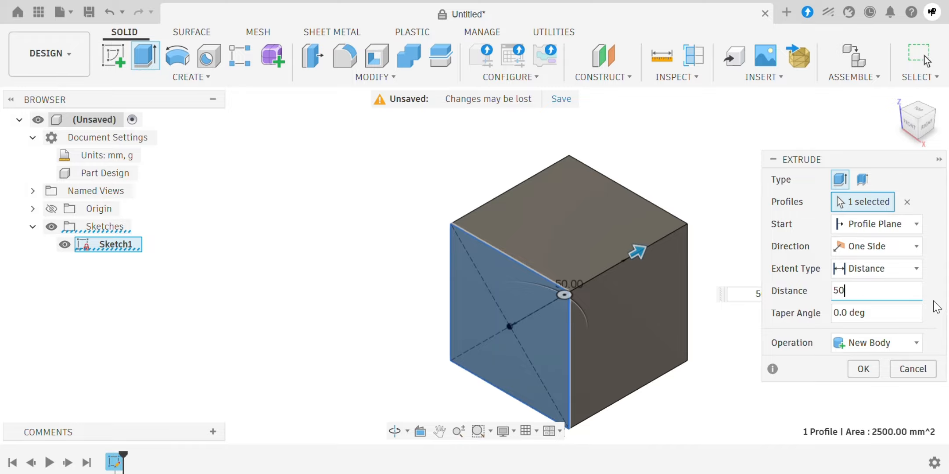
left_click(863, 369)
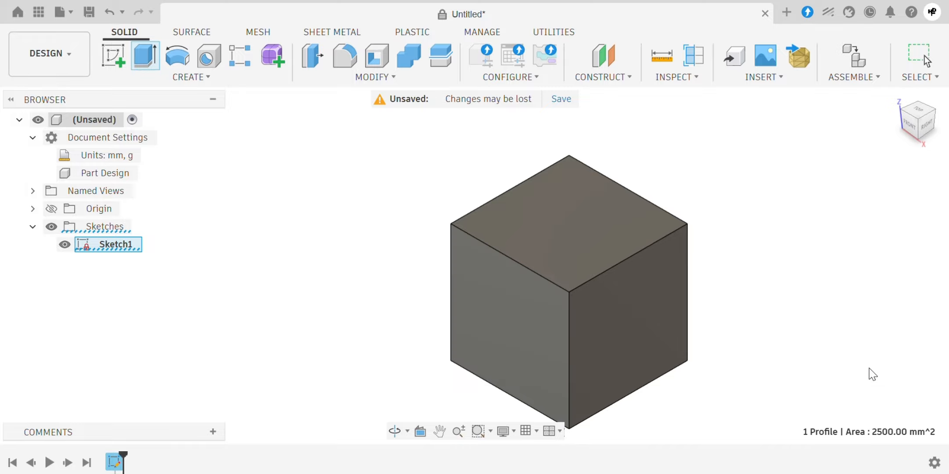
Step: Switch the cube's visual style to Shaded, without edge lines
left_click(895, 97)
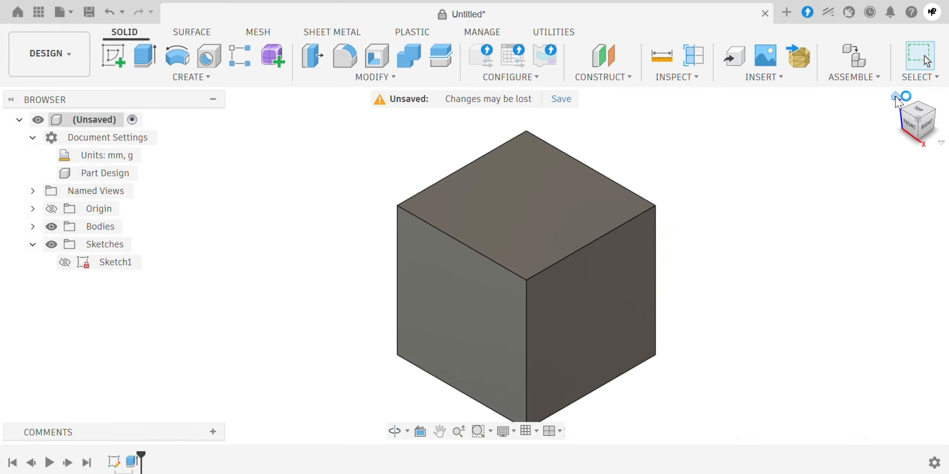
middle_click_drag(580, 377, 445, 370, "shift")
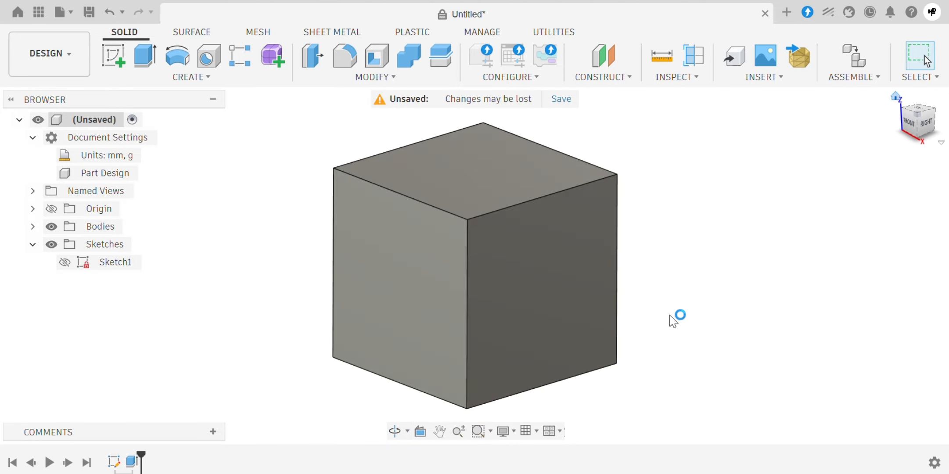
middle_click_drag(677, 317, 483, 447, "shift")
left_click(508, 431)
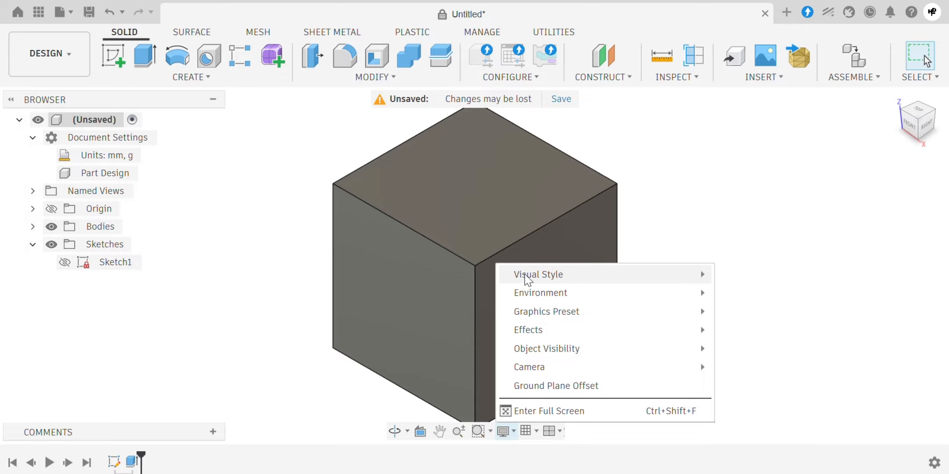
mouse_move(533, 276)
left_click(439, 274)
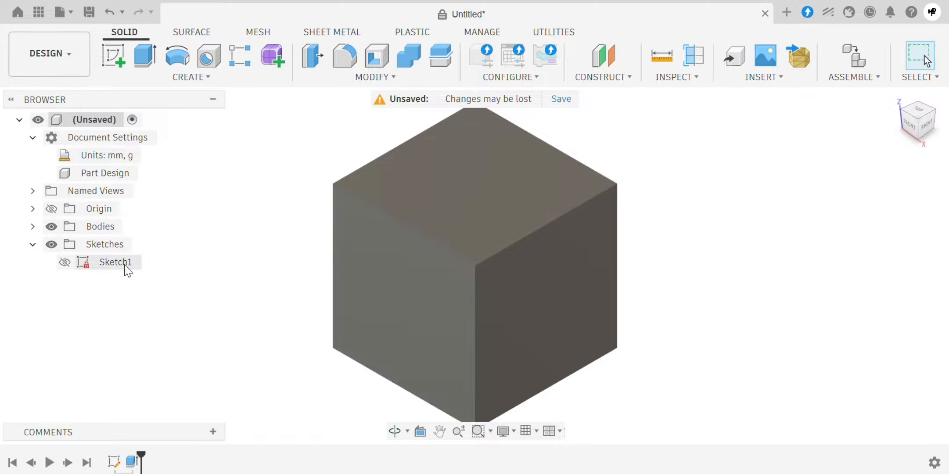
Step: Edit the base sketch to set the rectangle's horizontal width to 65 mm, and finish the sketch
right_click(102, 271)
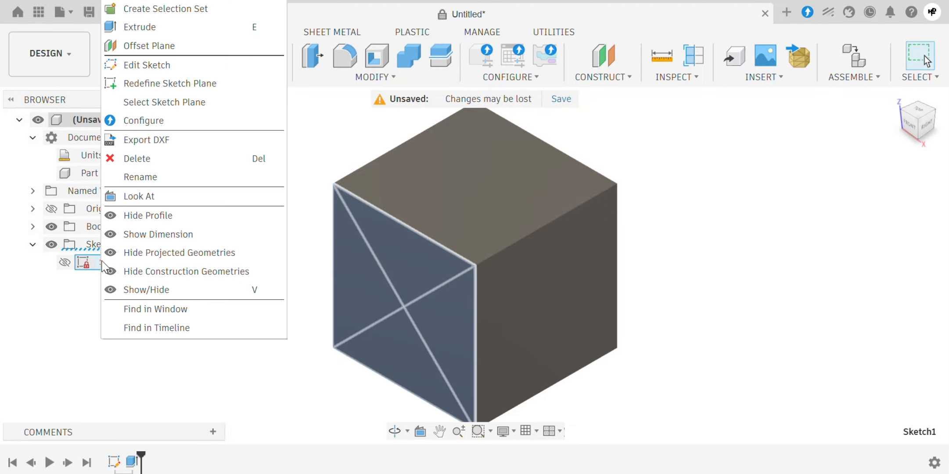
left_click(205, 67)
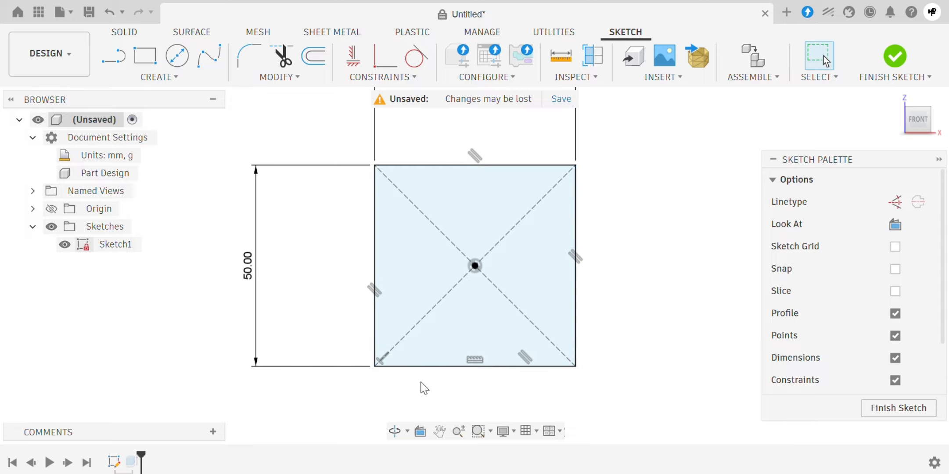
scroll(432, 406, "down", 3)
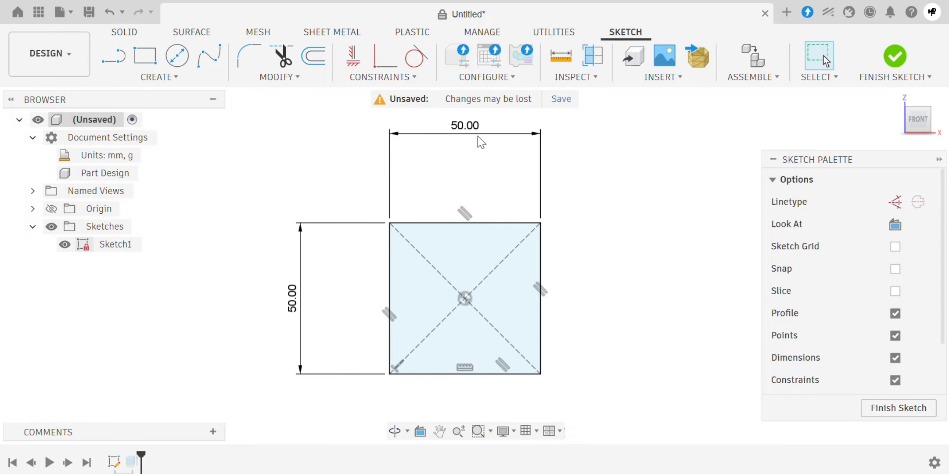
left_click_drag(472, 127, 473, 156)
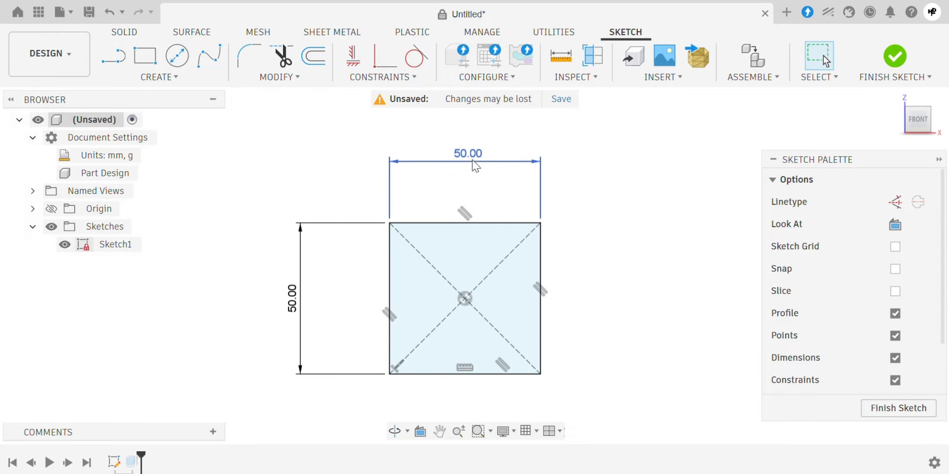
left_click(470, 157)
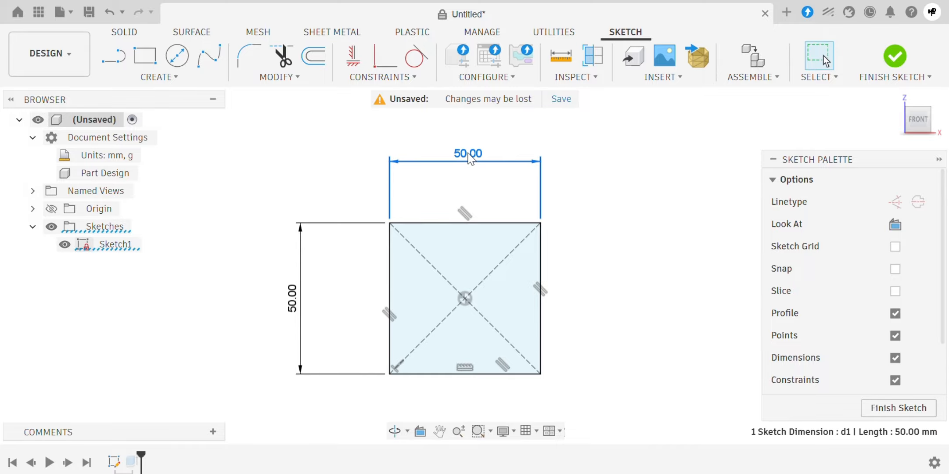
double_click(471, 156)
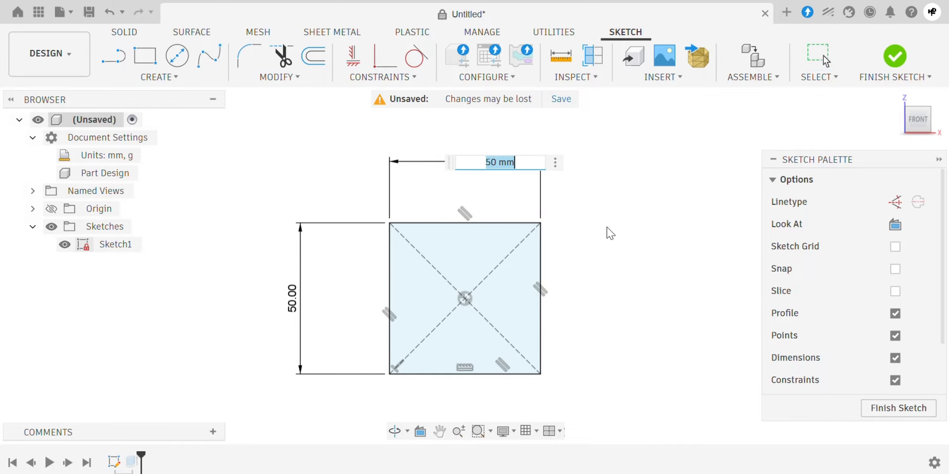
type("65")
key("Return")
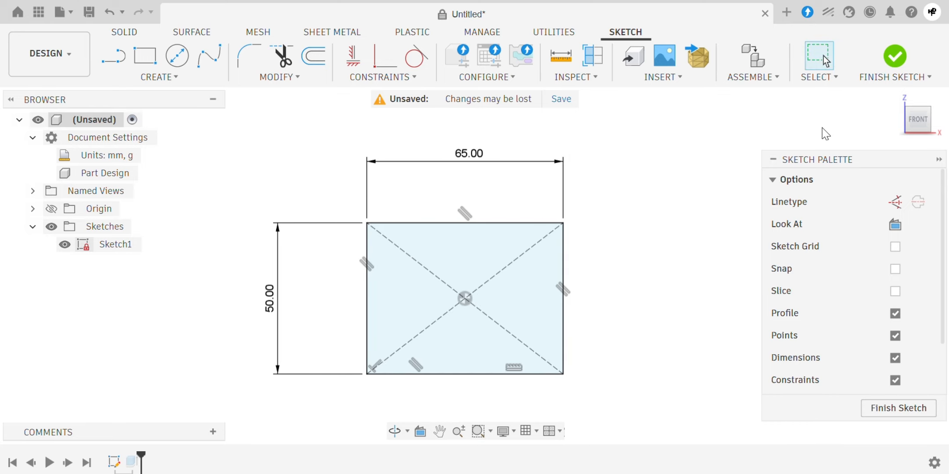
left_click(891, 60)
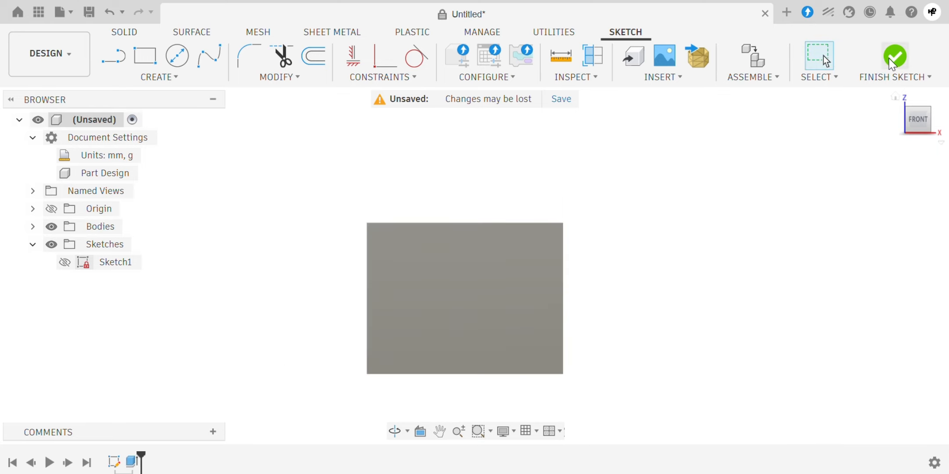
Step: Edit the extrude feature to set its distance to 90 mm
left_click(894, 97)
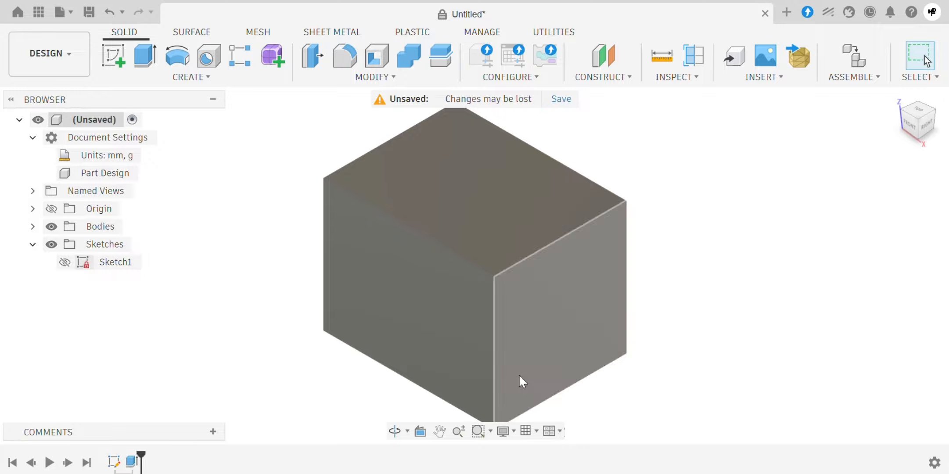
right_click(132, 462)
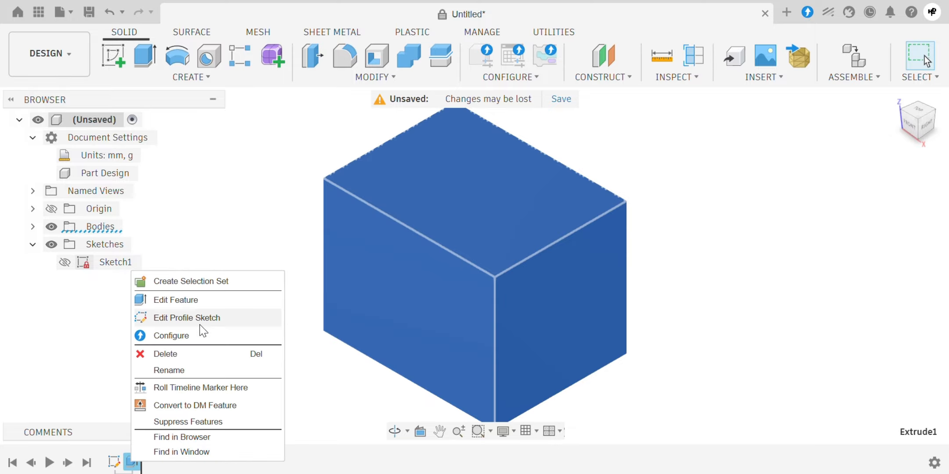
left_click(197, 301)
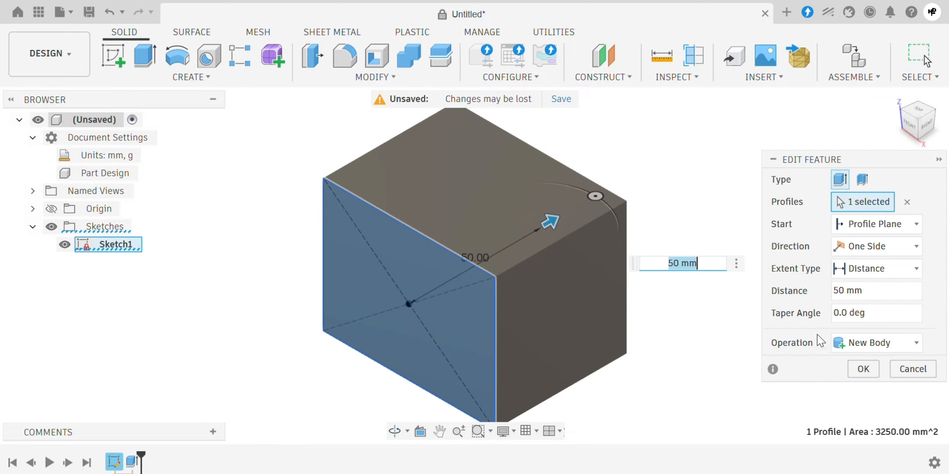
left_click(839, 290)
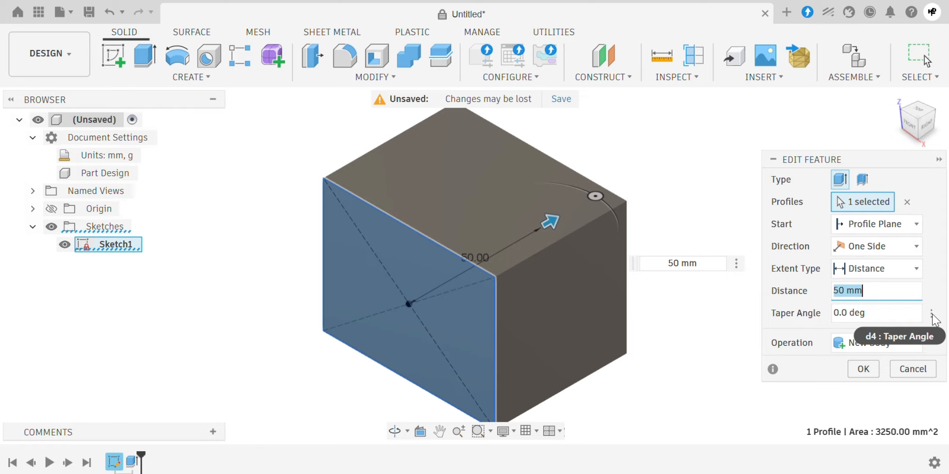
type("90")
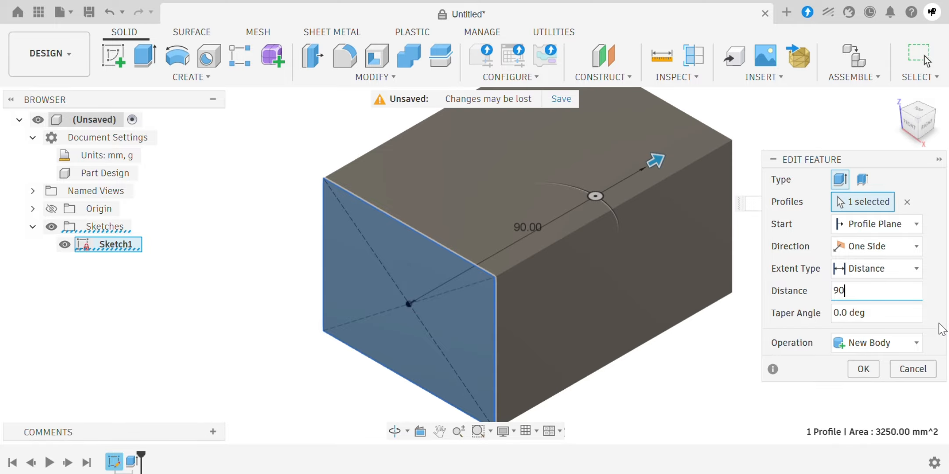
left_click(864, 370)
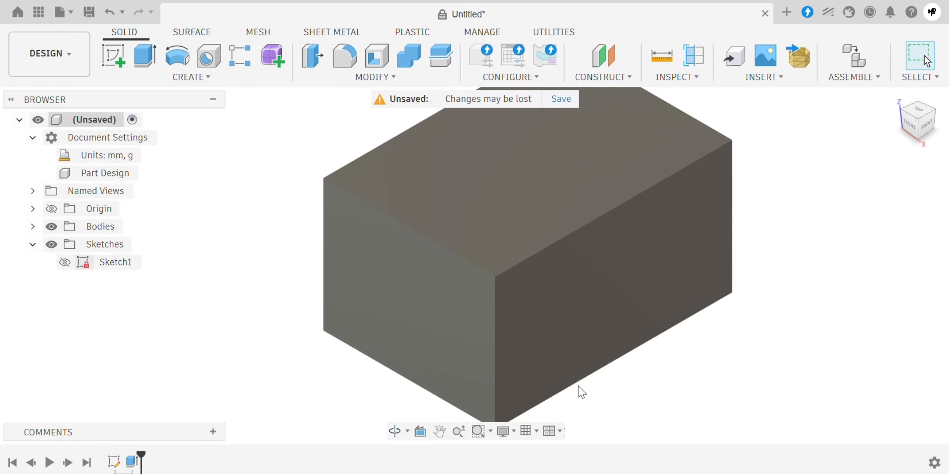
left_click_drag(578, 378, 674, 316)
middle_click_drag(674, 316, 584, 360, "shift")
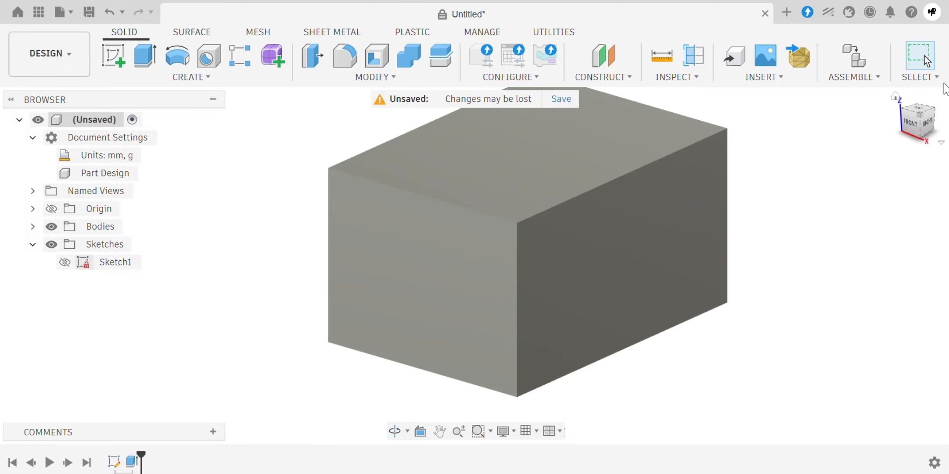
Step: Undo the block's sketch and extrude features to return to an empty design
left_click(896, 95)
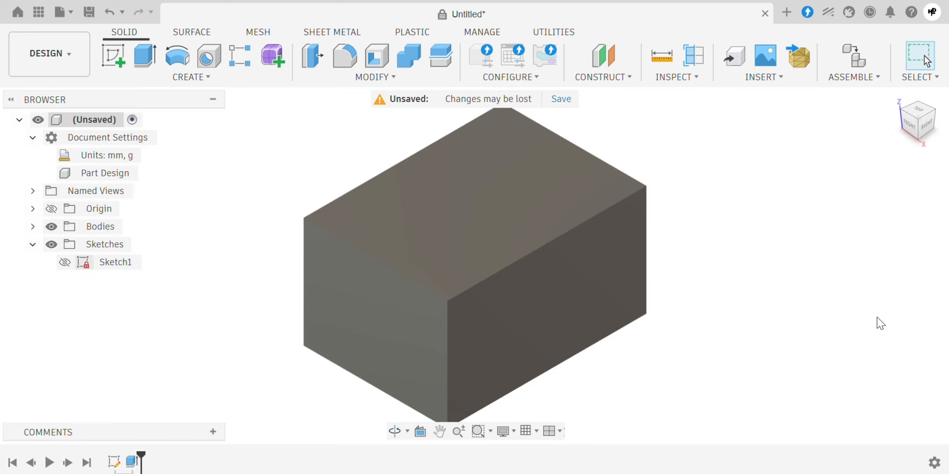
key("ctrl+z")
key("ctrl+z")
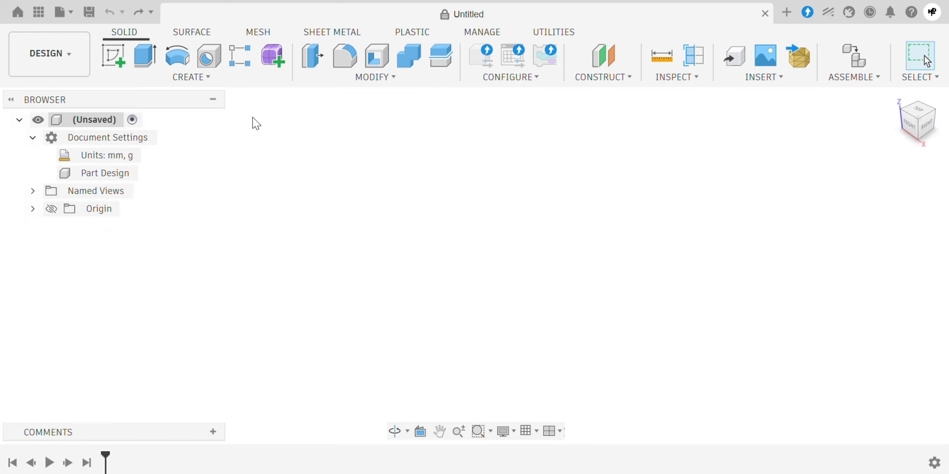
Step: Sketch a 50 mm by 50 mm center rectangle at the origin on the horizontal XY plane, and finish the sketch
left_click(113, 55)
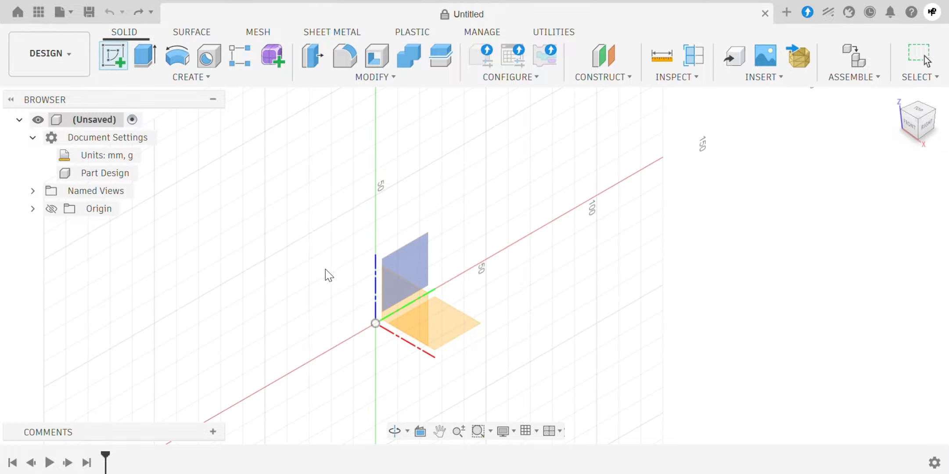
left_click(452, 328)
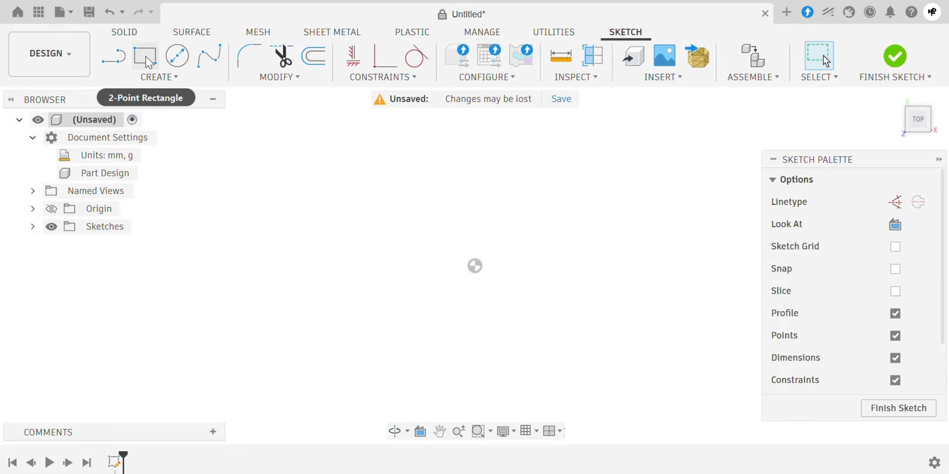
left_click(146, 60)
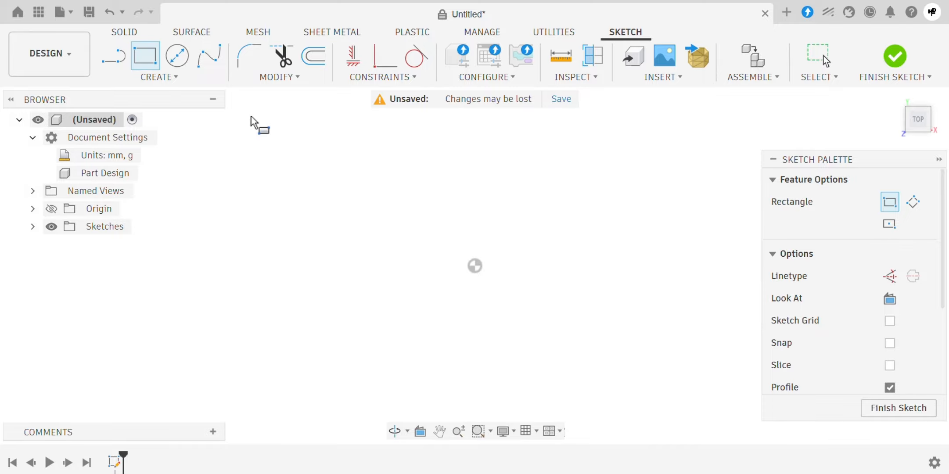
left_click(891, 224)
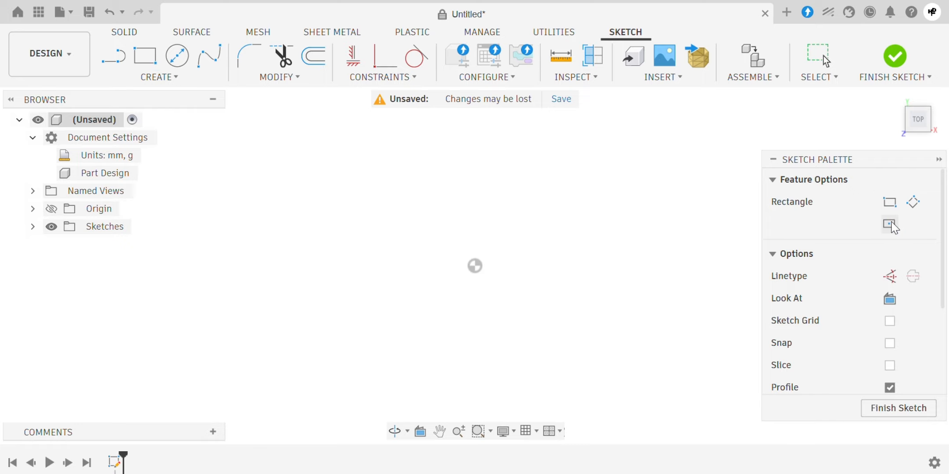
left_click(476, 267)
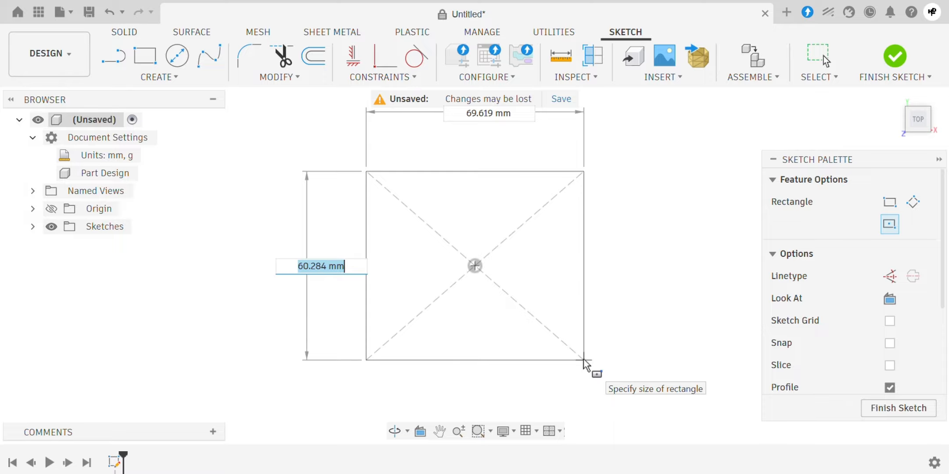
type("50")
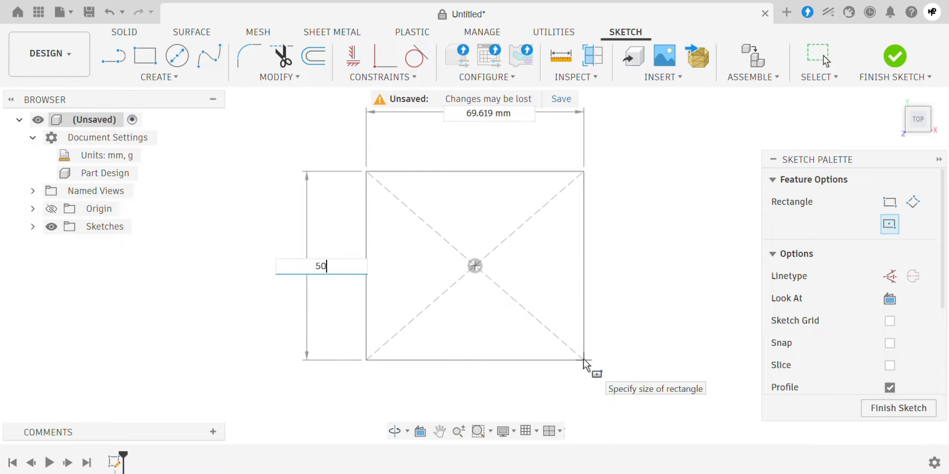
key("Tab")
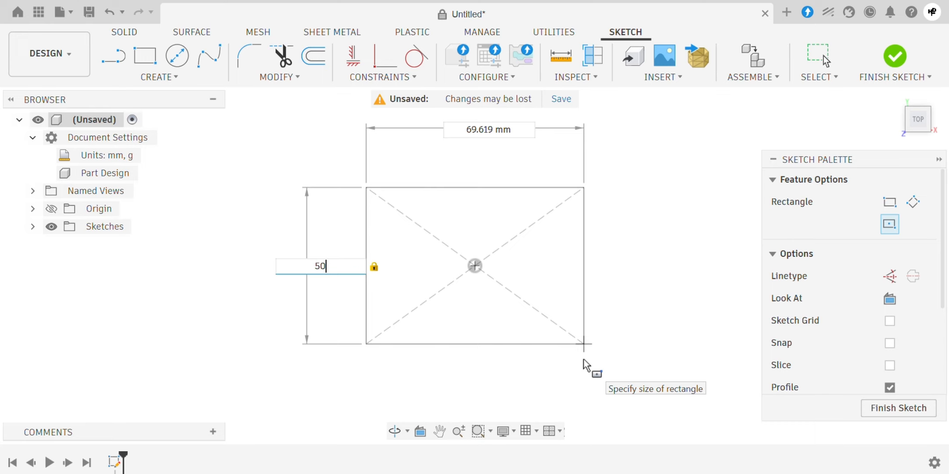
key("Tab")
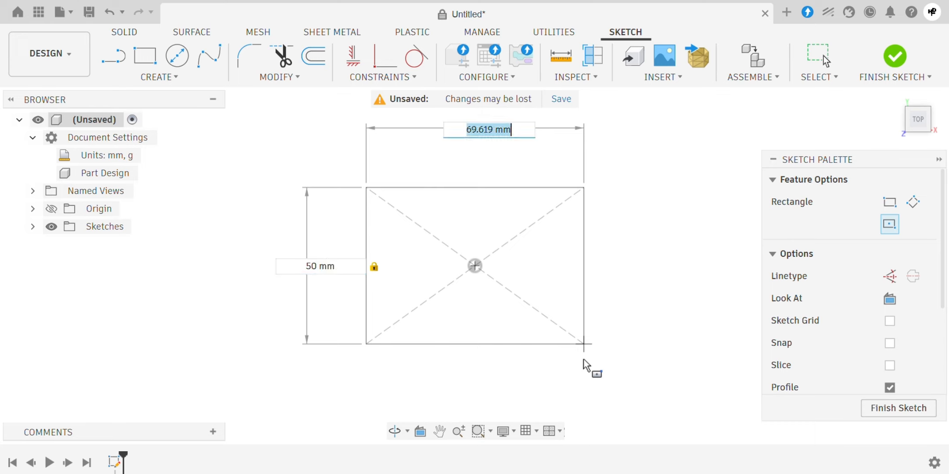
type("50")
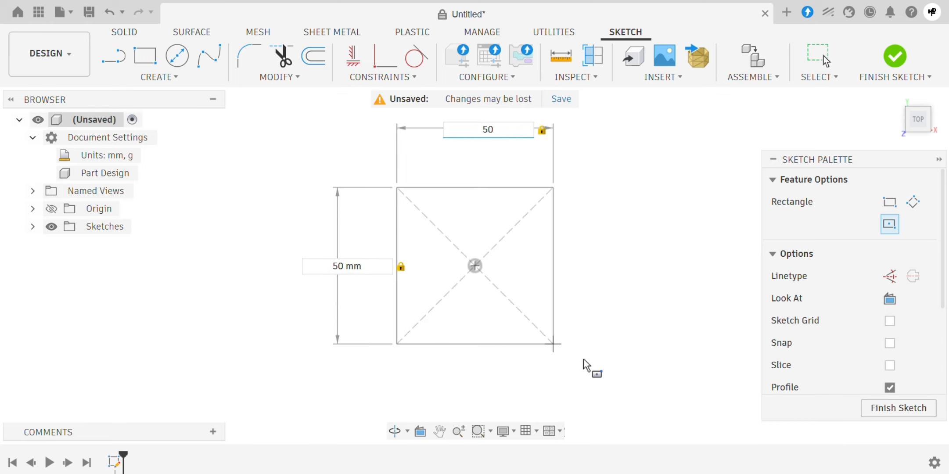
key("Return")
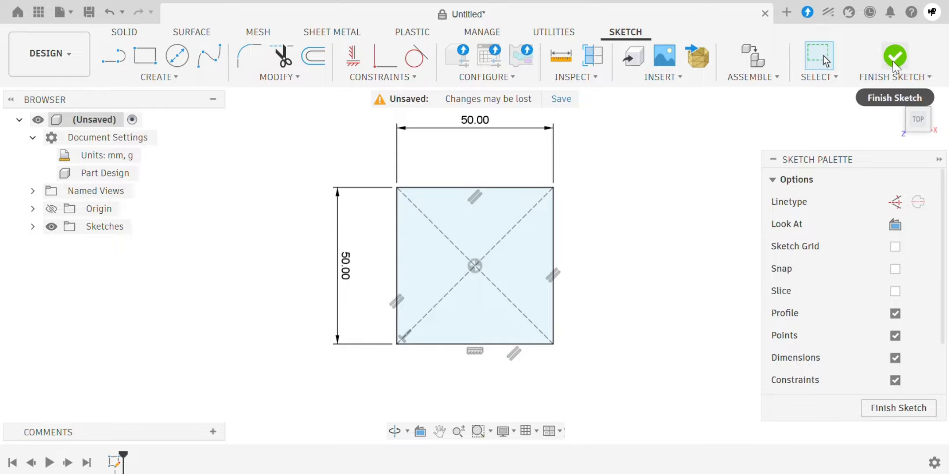
left_click(894, 66)
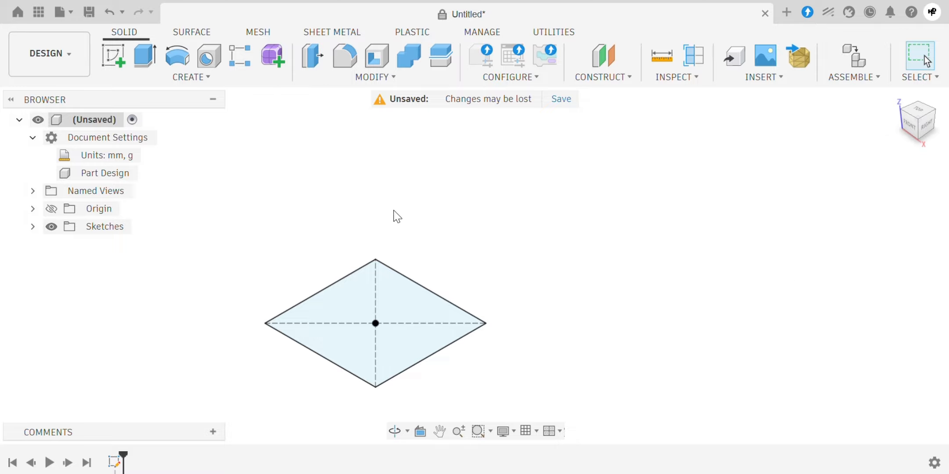
Step: Start a second sketch on the vertical YZ plane and draw a 50 mm vertical construction line up from the origin
left_click(119, 57)
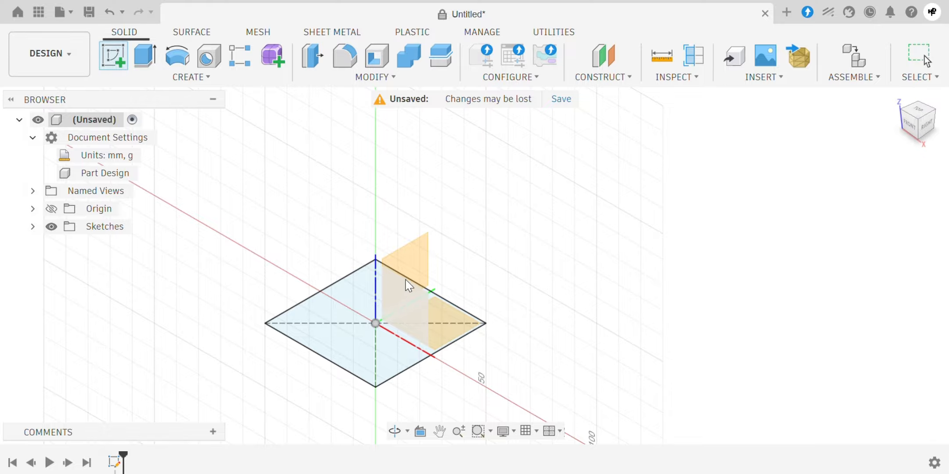
left_click(419, 258)
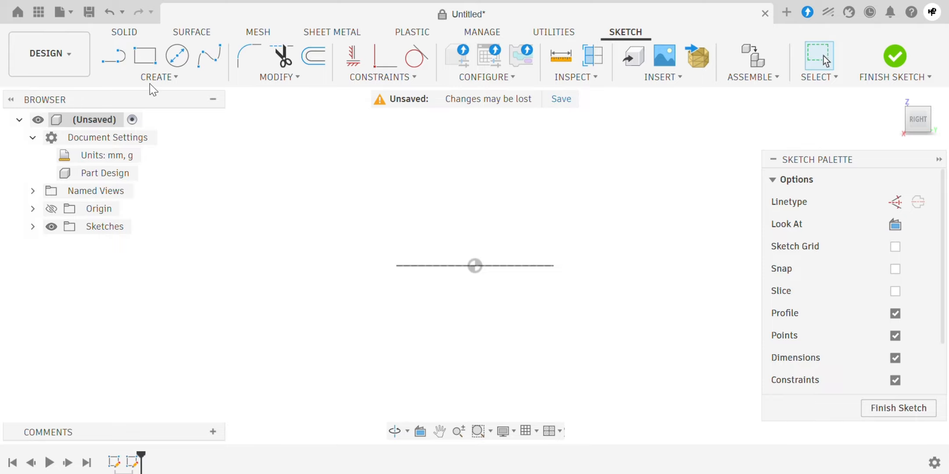
left_click(115, 59)
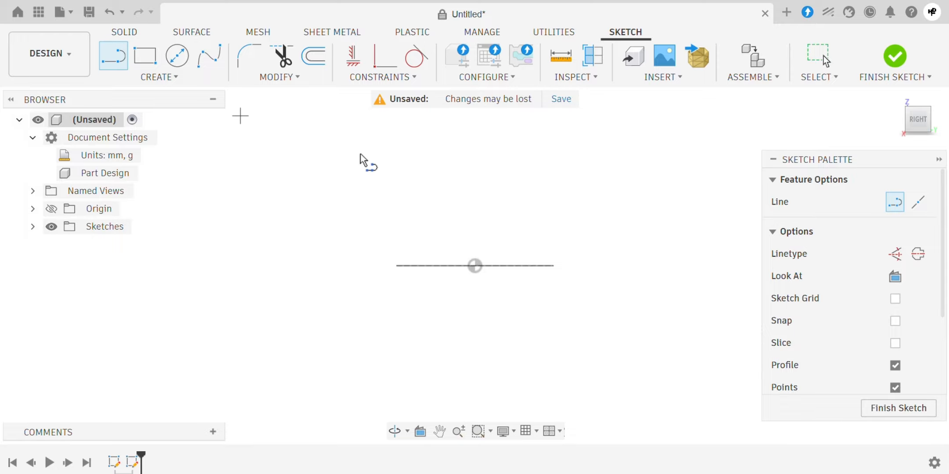
left_click(891, 254)
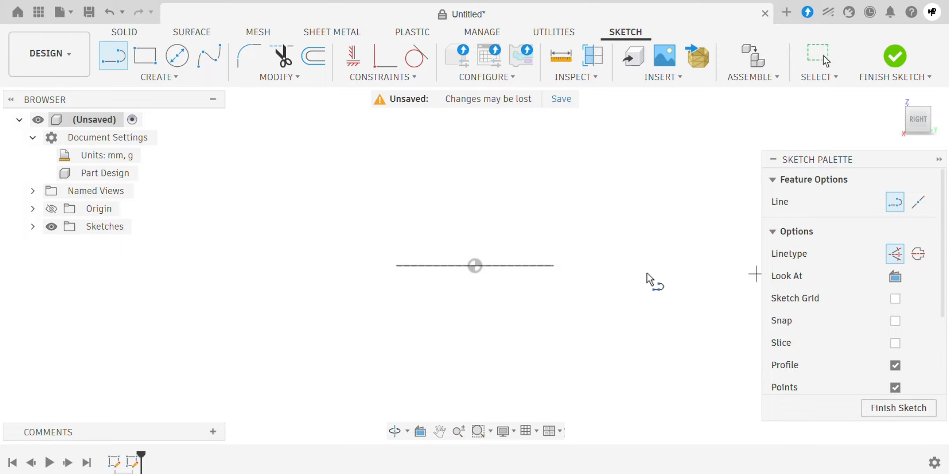
left_click(476, 265)
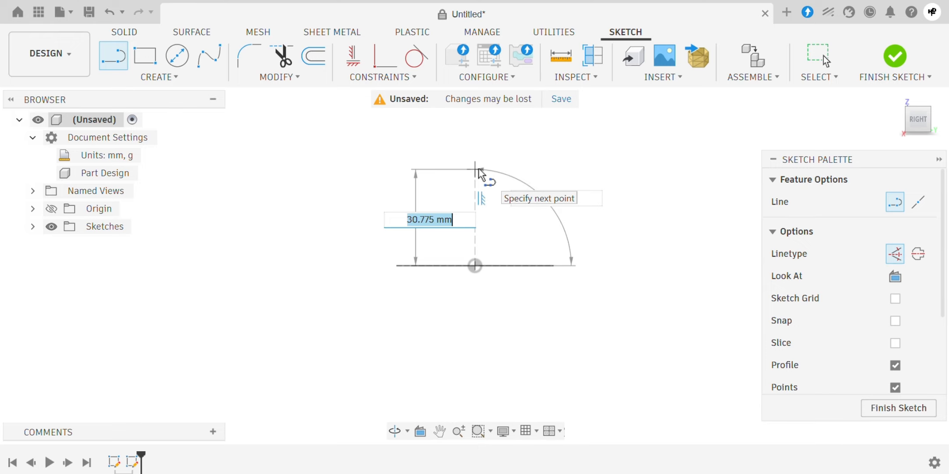
type("50")
key("Tab")
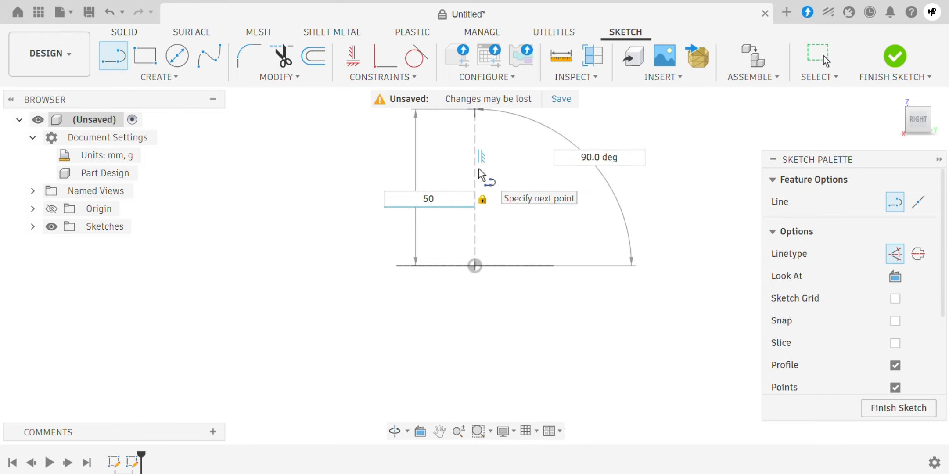
key("Return")
key("Escape")
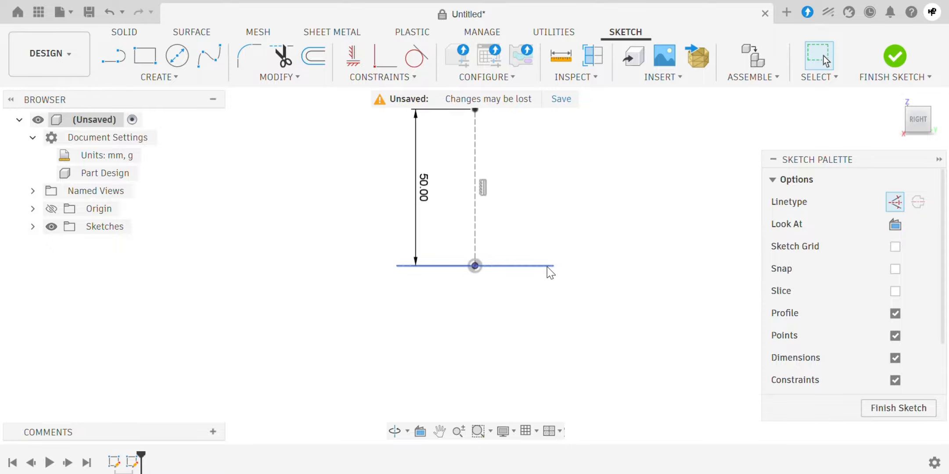
scroll(610, 281, "down", 3)
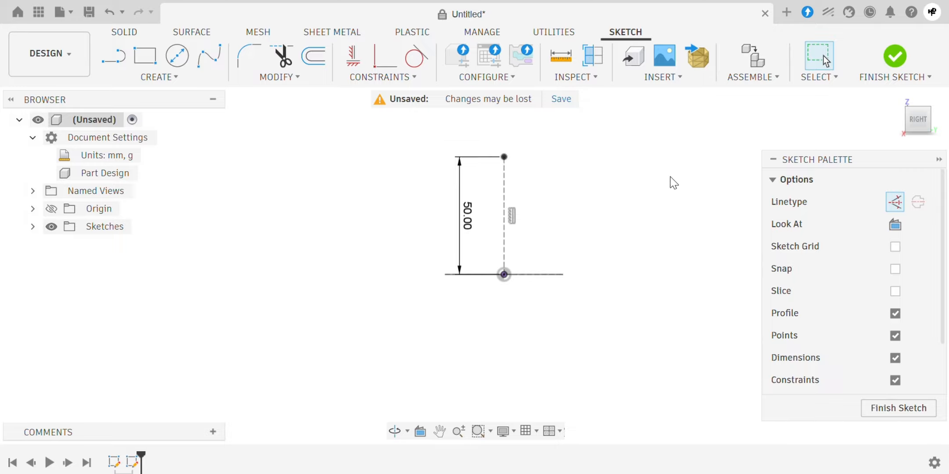
Step: List the individual sketches in the browser and switch the visual style to shaded with visible edges
left_click(35, 228)
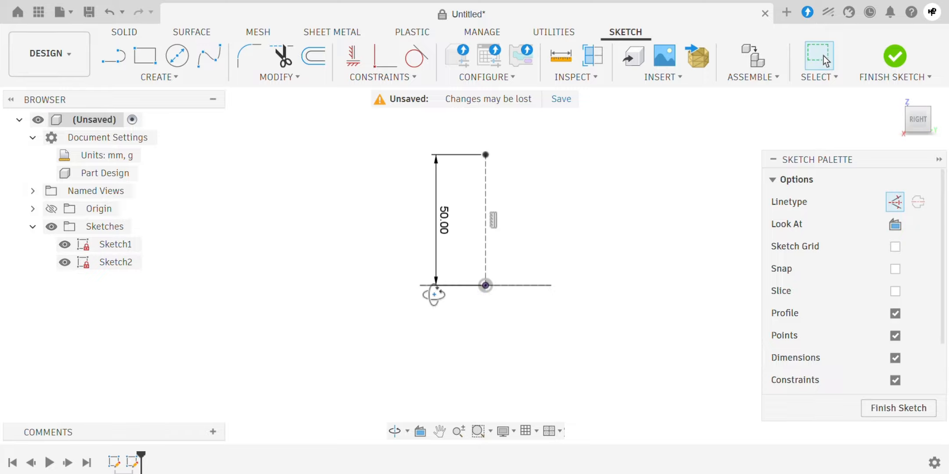
middle_click_drag(434, 295, 454, 317, "shift")
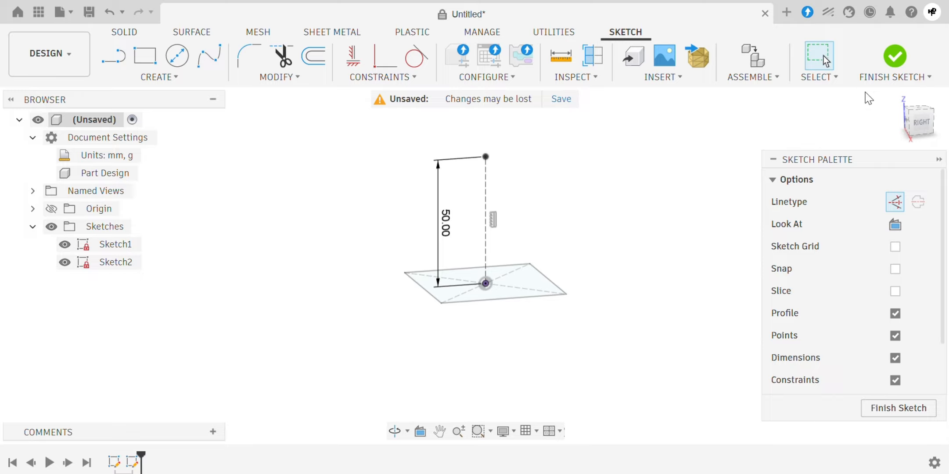
left_click(899, 100)
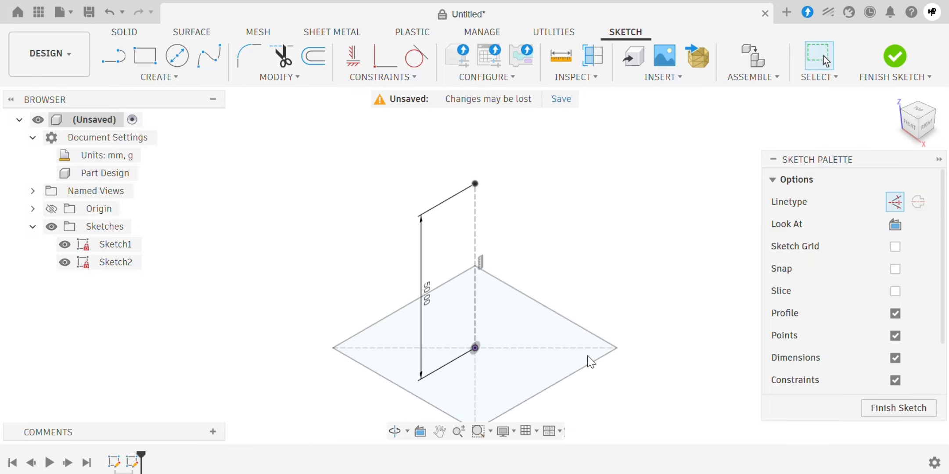
left_click(505, 432)
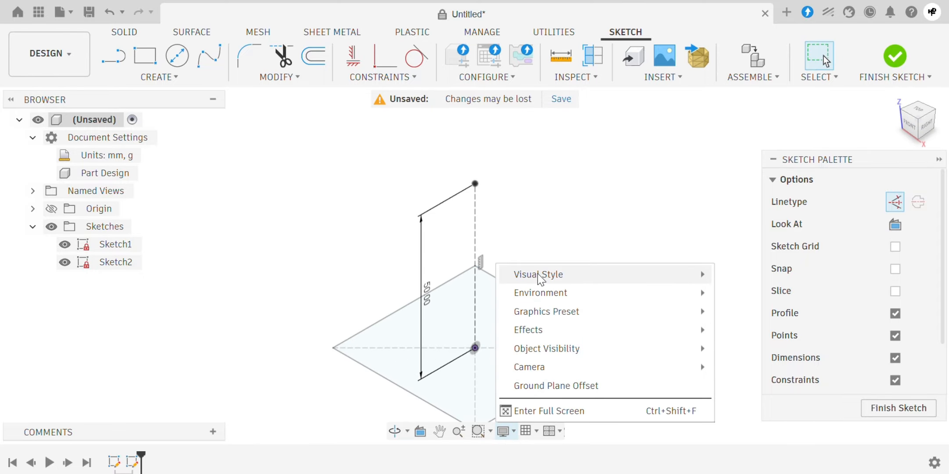
mouse_move(539, 277)
left_click(486, 312)
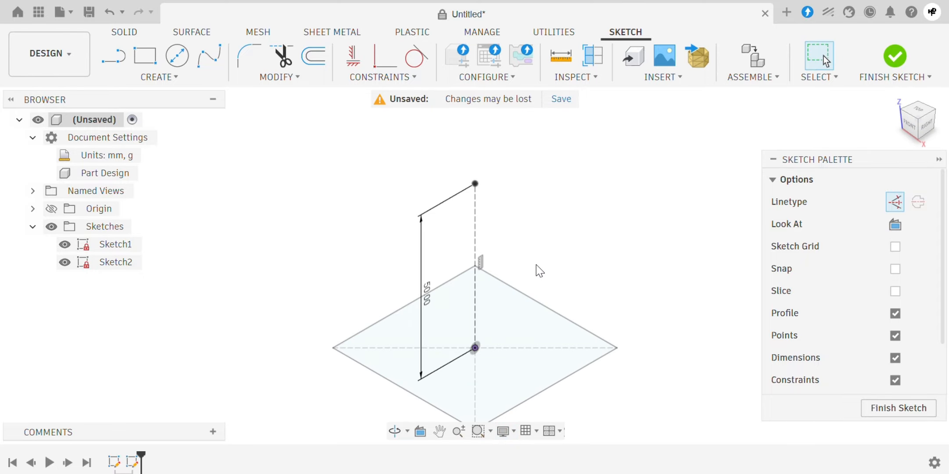
Step: Loft the square profile to the upper endpoint of the vertical construction line, with a sharp end condition, to form a pyramid
left_click(120, 33)
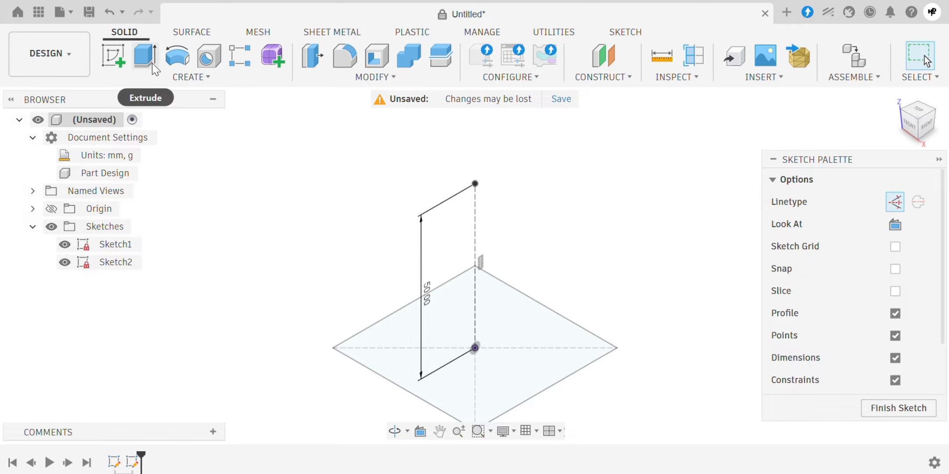
left_click(215, 79)
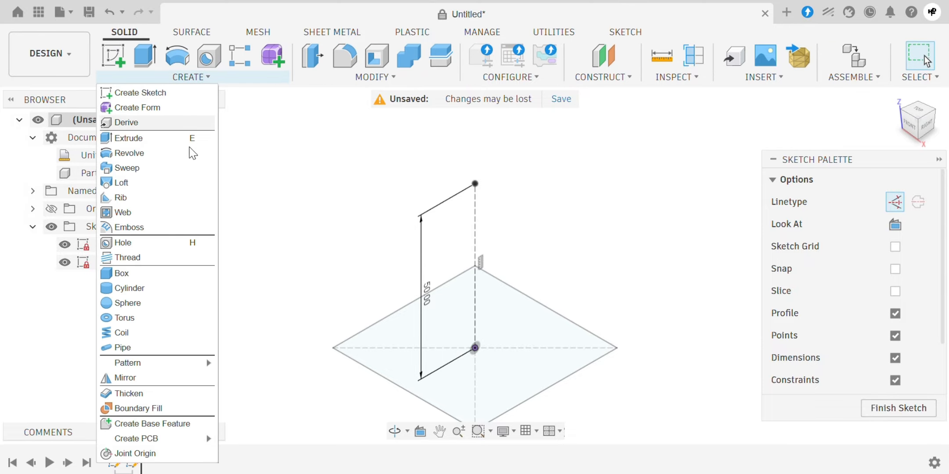
left_click(180, 192)
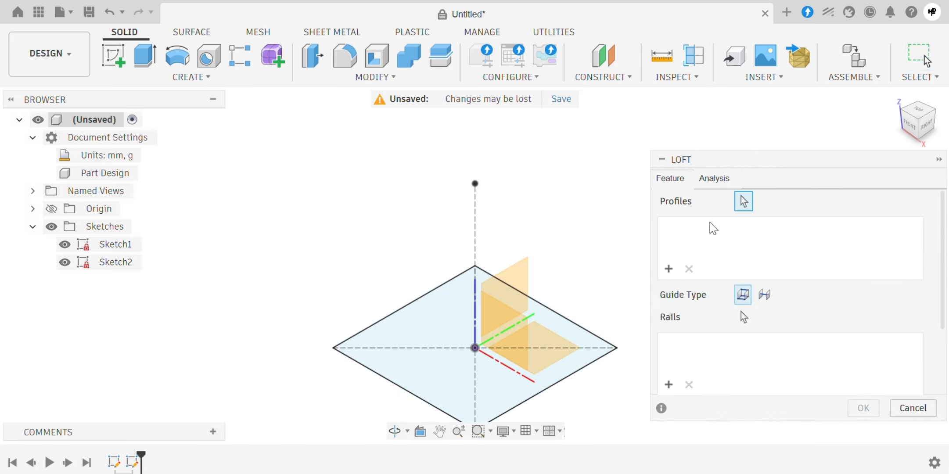
left_click(440, 322)
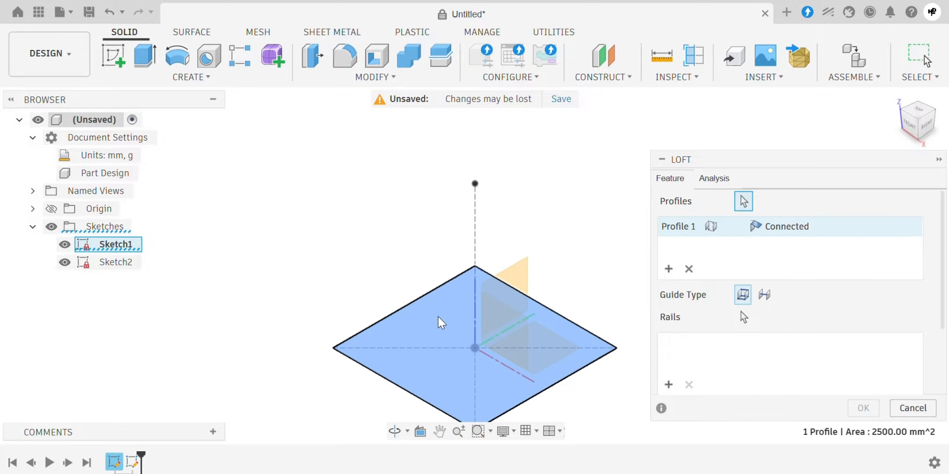
left_click(476, 184)
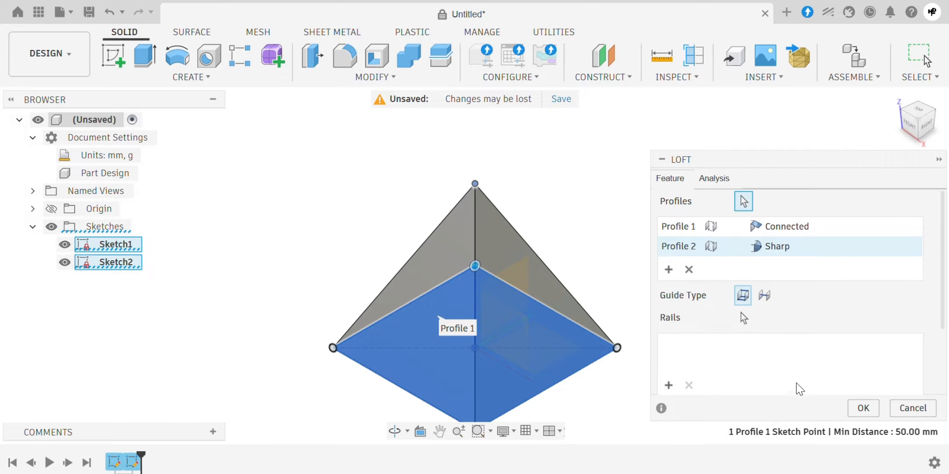
left_click(860, 408)
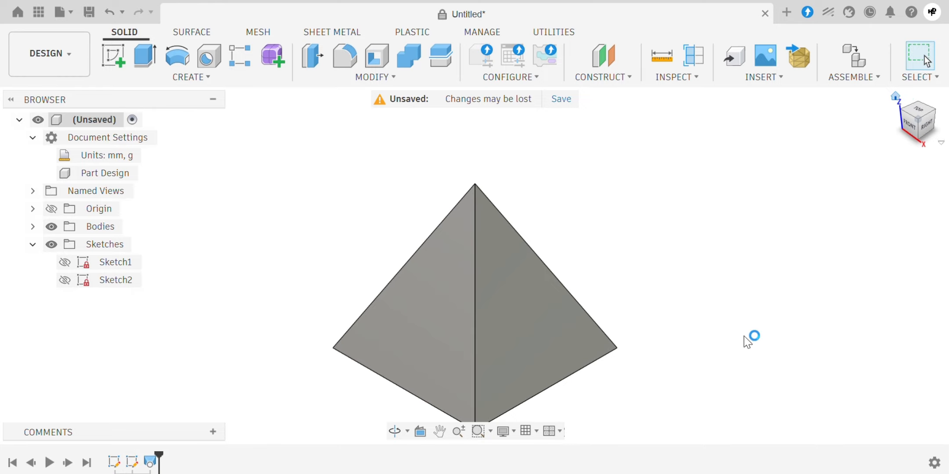
Step: Return the pyramid to the home view and switch its visual style to Shaded, without edge lines
middle_click_drag(572, 388, 491, 378, "shift")
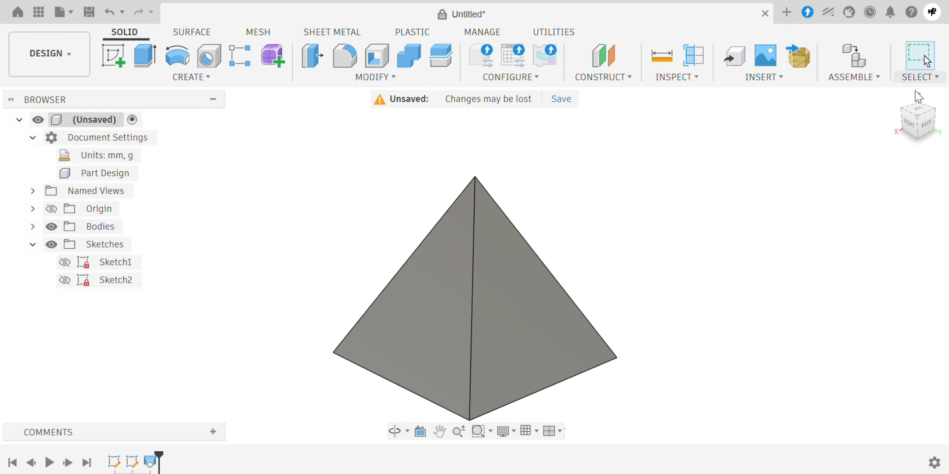
left_click(895, 98)
left_click(503, 431)
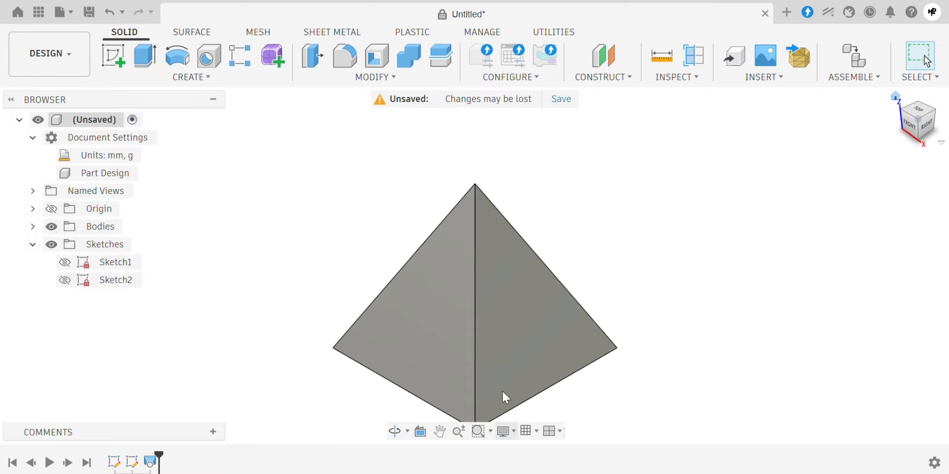
mouse_move(515, 276)
left_click(286, 272)
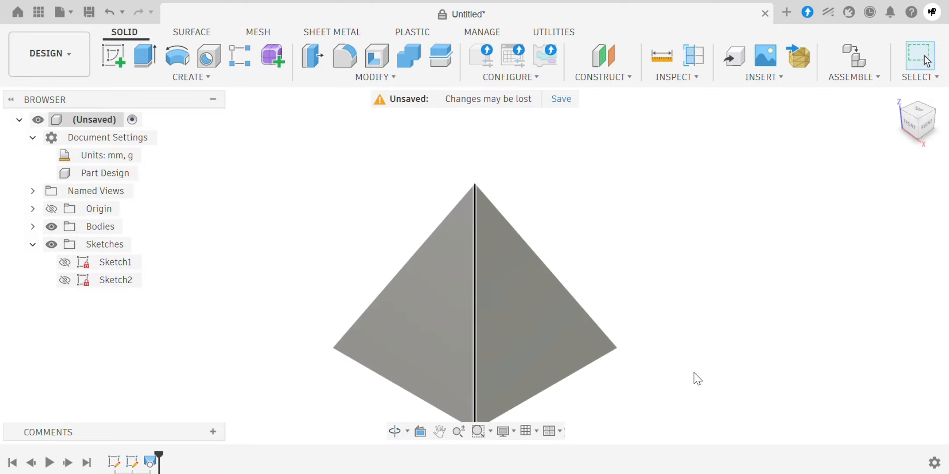
Step: Undo the pyramid's loft and both of its sketches to clear the design
scroll(492, 233, "down", 2)
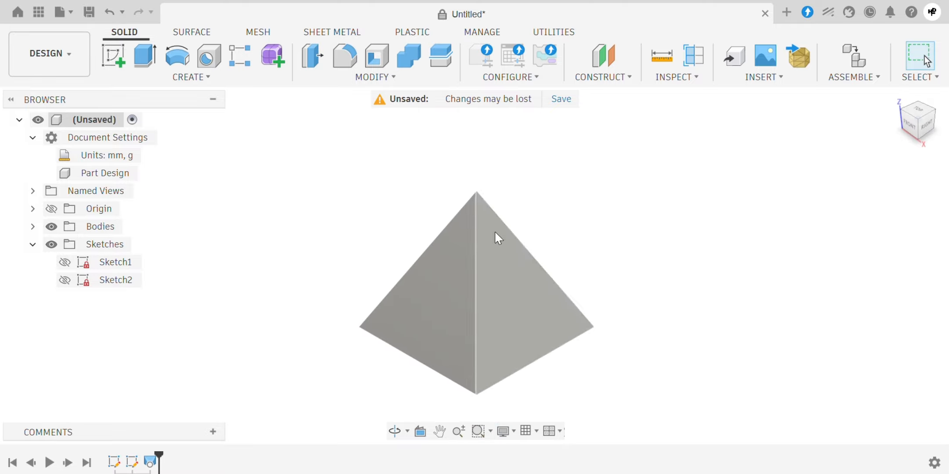
scroll(485, 383, "up", 2)
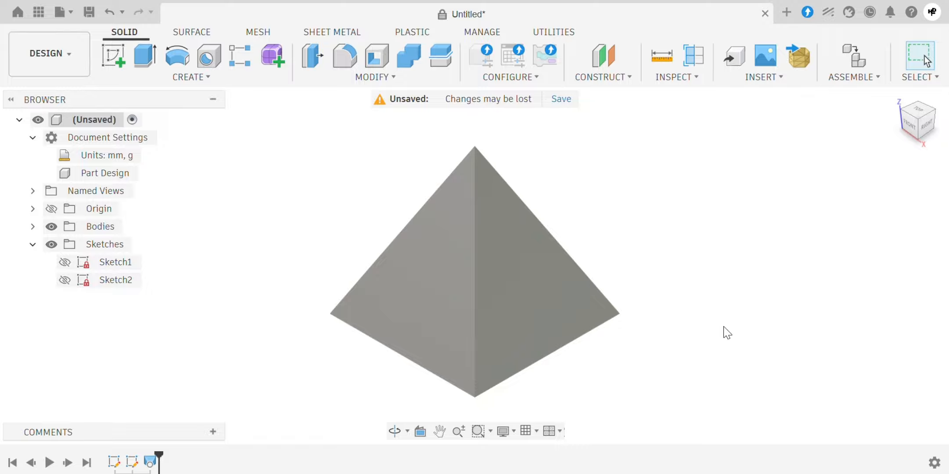
key("ctrl+z")
key("ctrl+z")
key("ctrl+z")
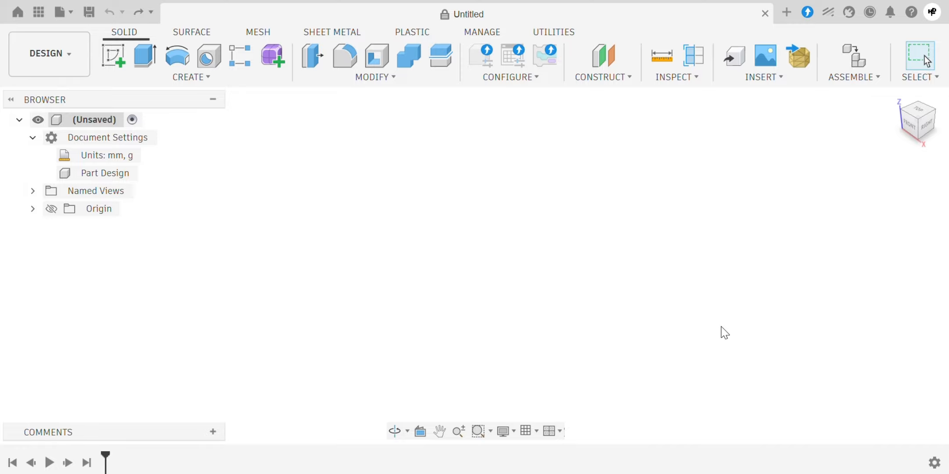
Step: Start a sketch on the vertical YZ plane and draw a rectangle 25 mm wide and 60 mm high, extending down from the origin
left_click(113, 55)
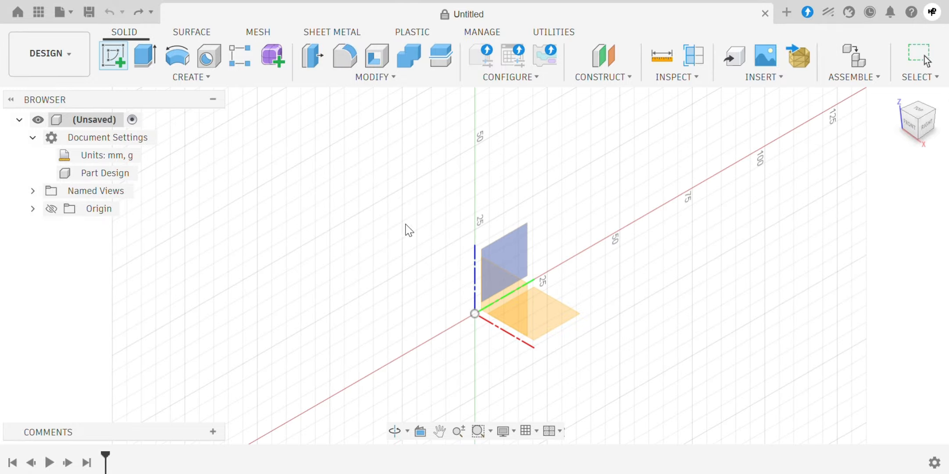
left_click(512, 253)
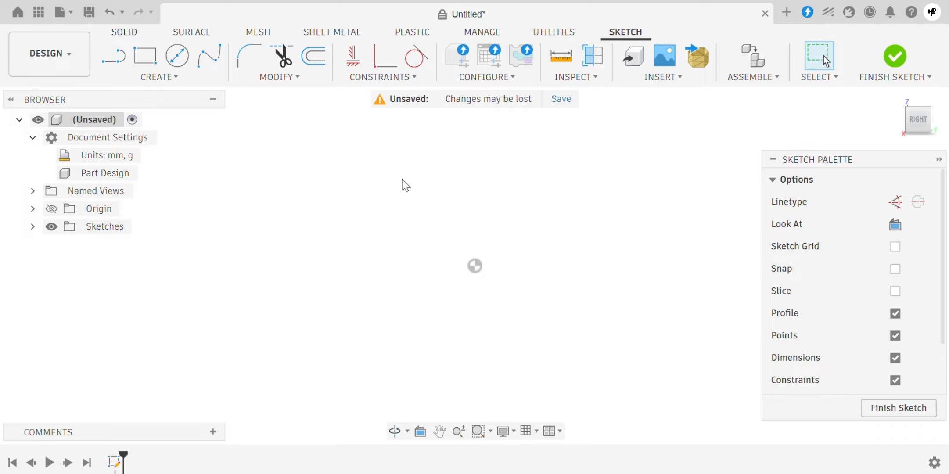
left_click(147, 55)
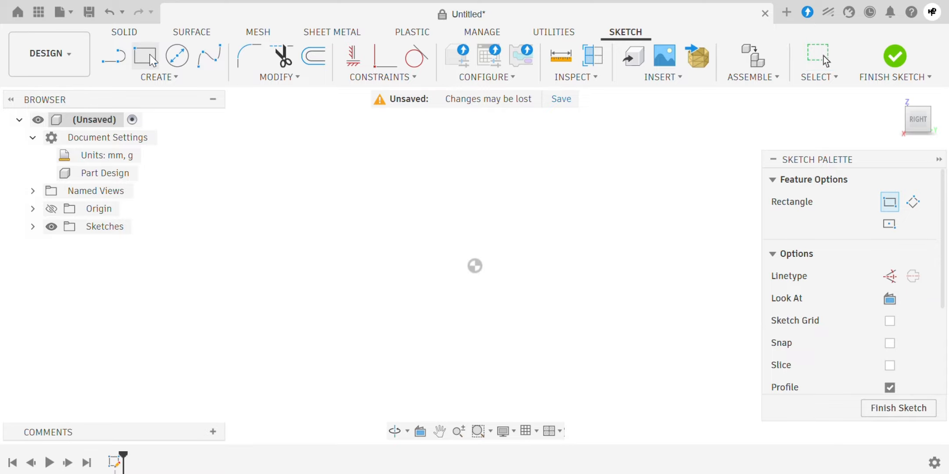
left_click(478, 270)
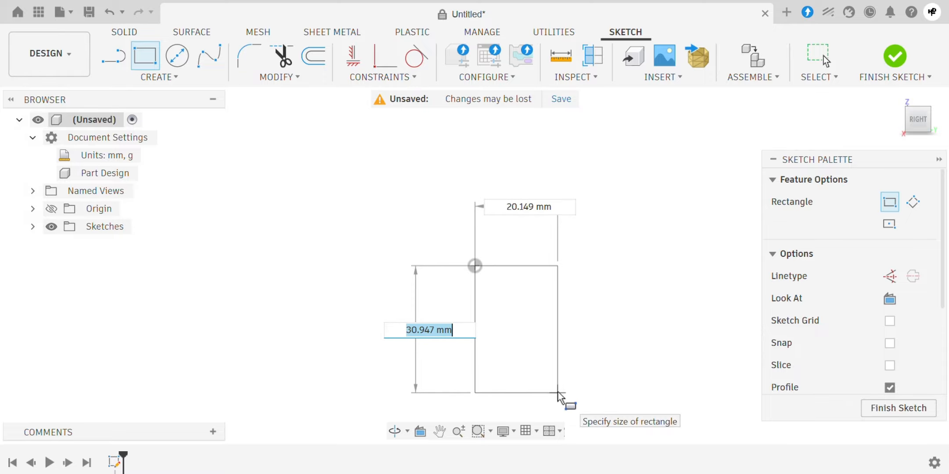
type("60")
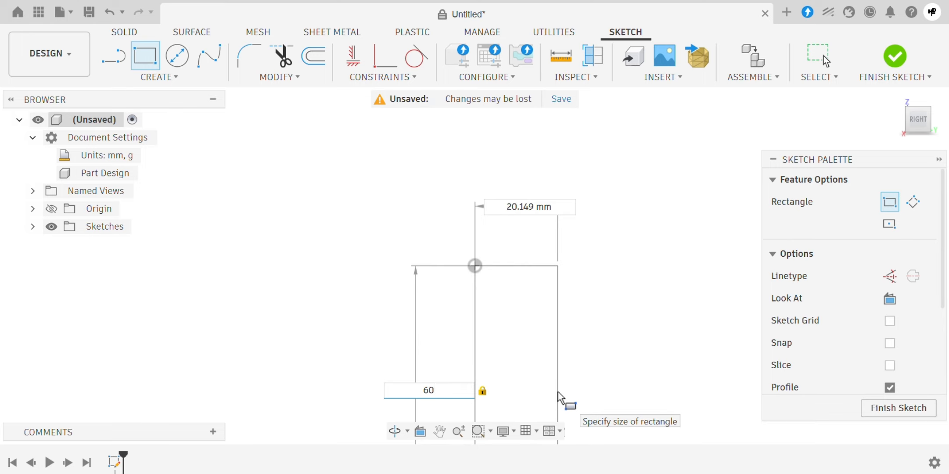
key("Tab")
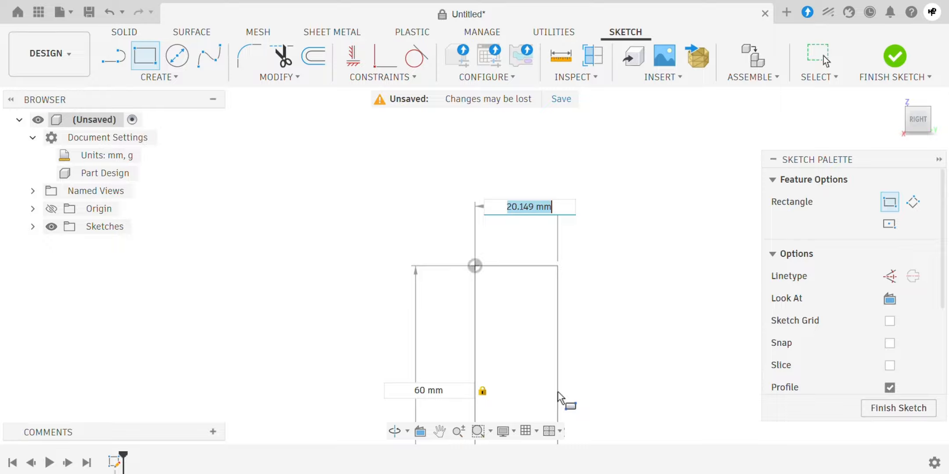
type("25")
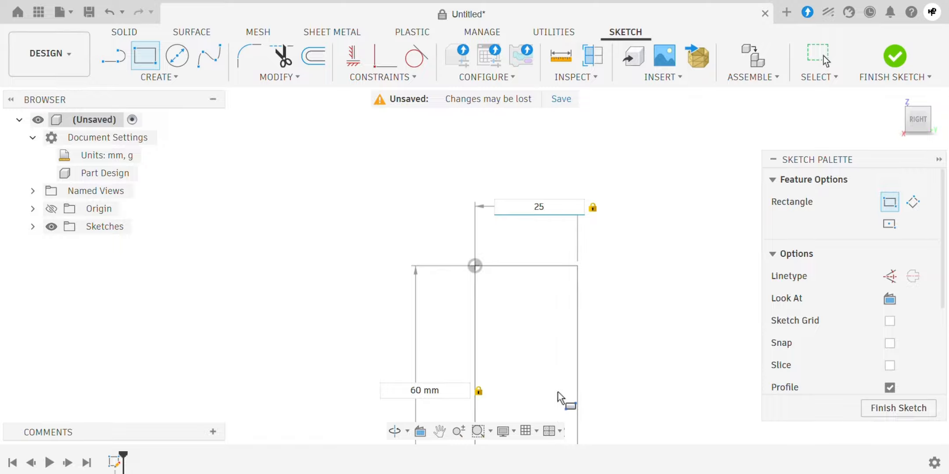
key("Return")
key("Escape")
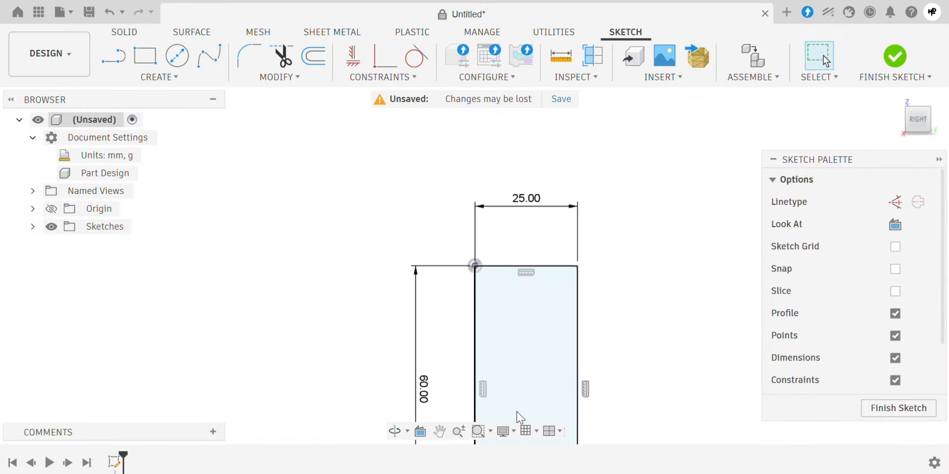
Step: Move the rectangle's 25 mm width dimension closer to its upper edge
left_click(439, 431)
left_click_drag(424, 403, 452, 275)
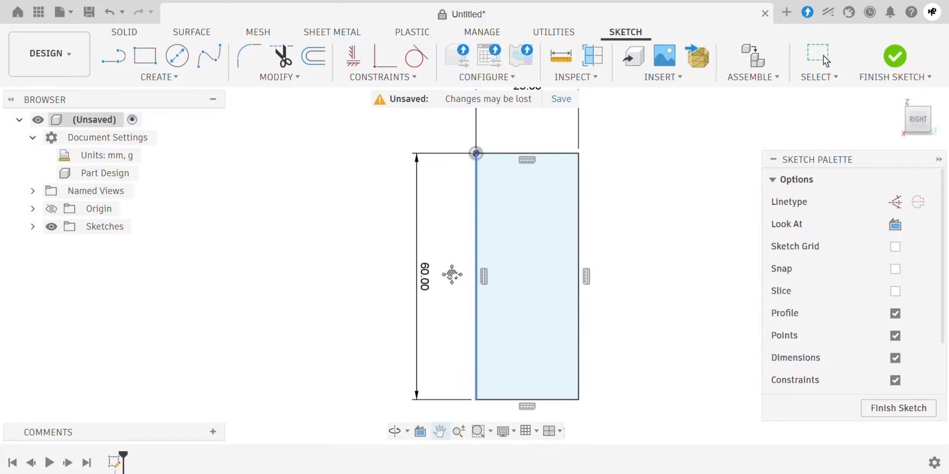
scroll(452, 274, "down", 3)
key("Escape")
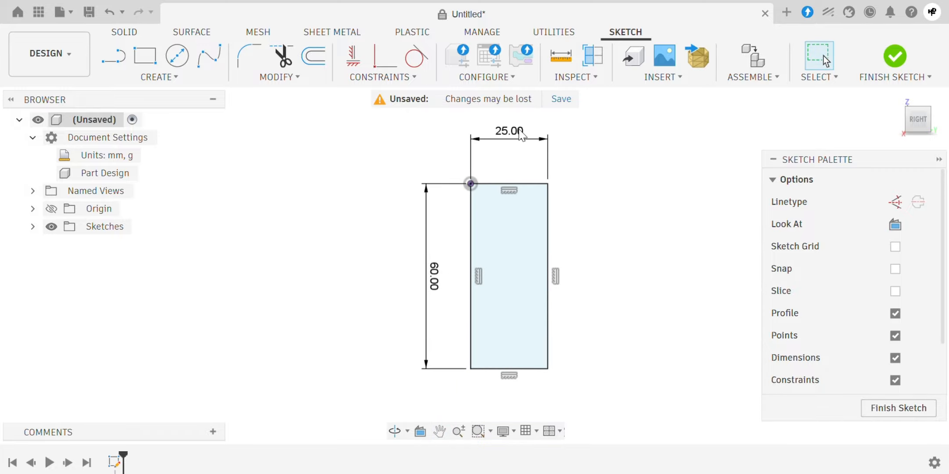
left_click_drag(521, 134, 514, 155)
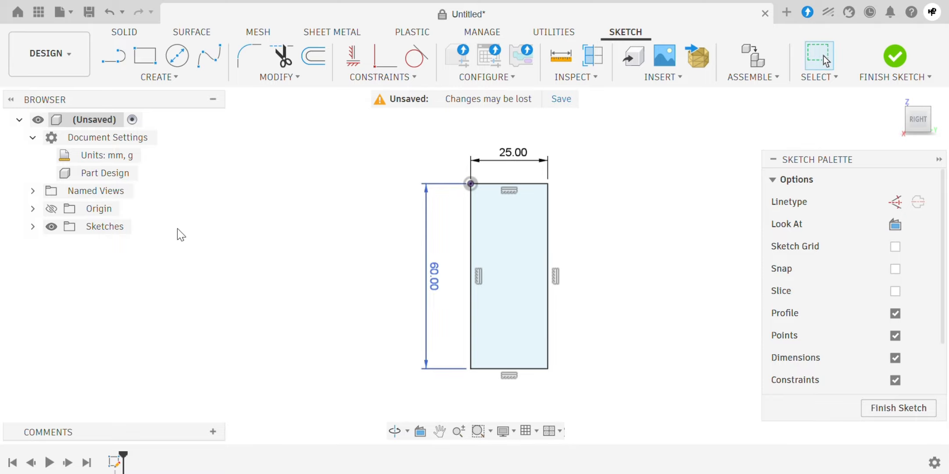
Step: List the individual sketches in the browser, return to the home view and set the visual style to Shaded with Visible Edges Only
left_click(33, 227)
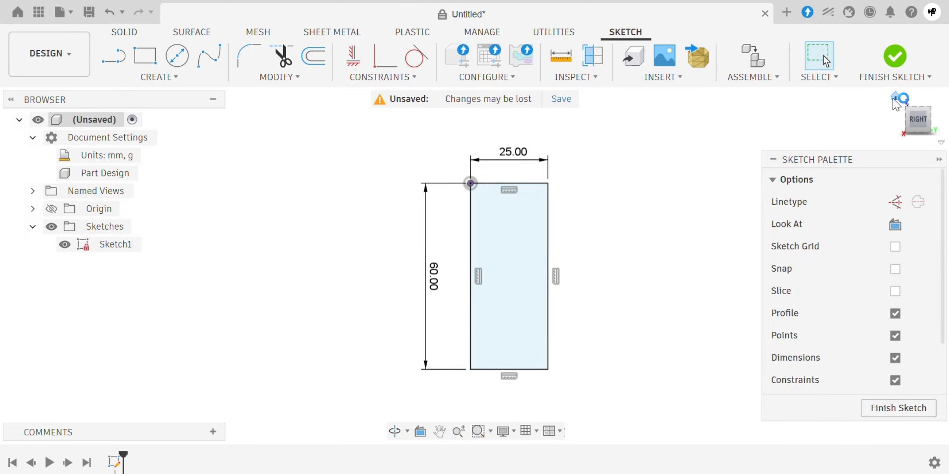
left_click(895, 97)
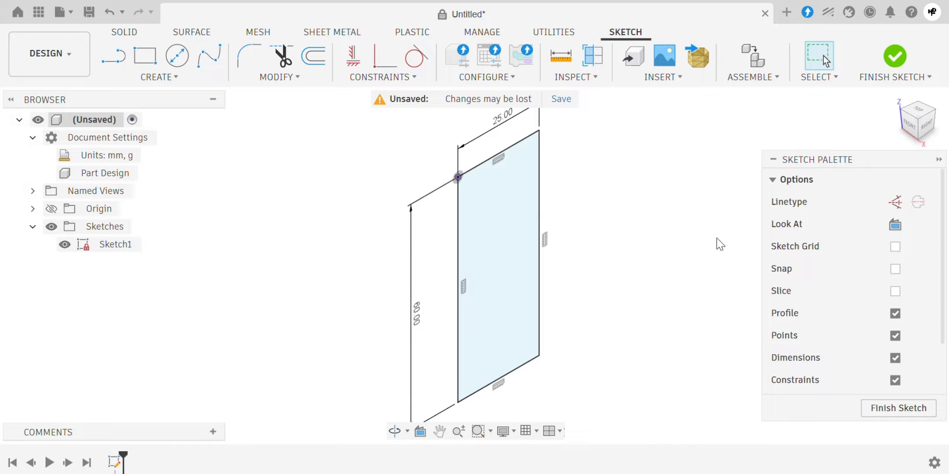
left_click(508, 431)
mouse_move(532, 276)
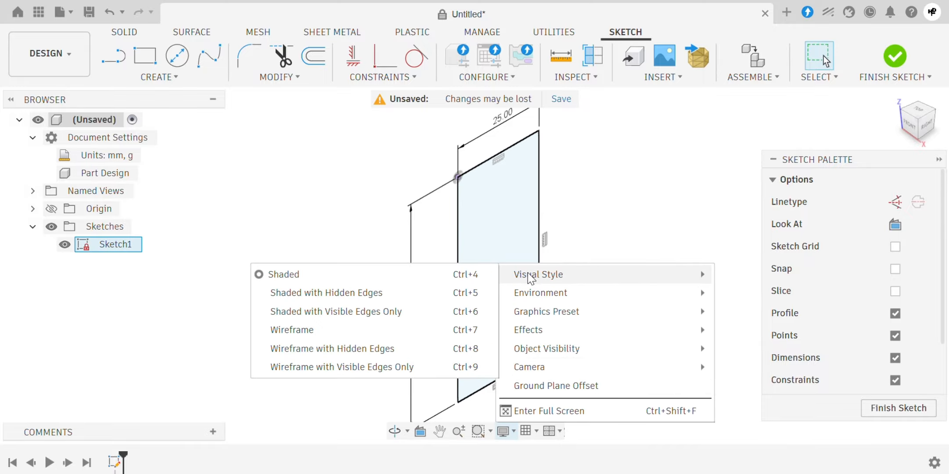
left_click(469, 312)
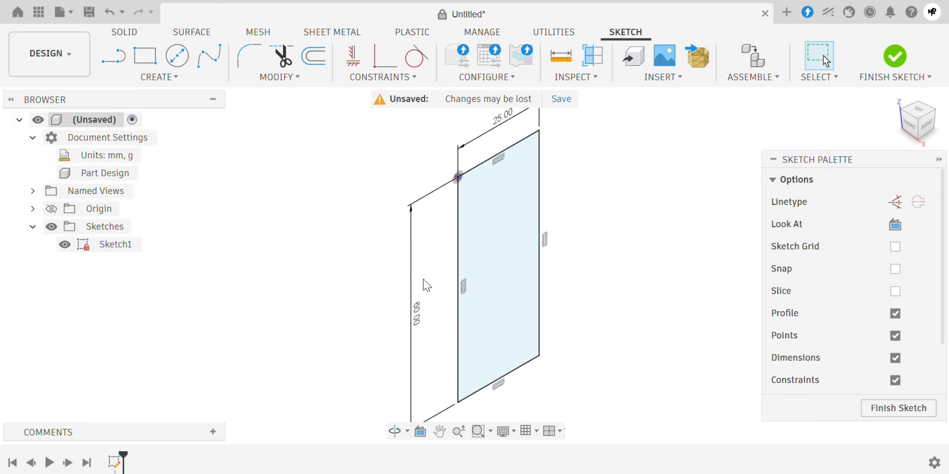
Step: Revolve the rectangle 360 degrees around its vertical edge through the origin as a new body, forming a cylinder
left_click(124, 32)
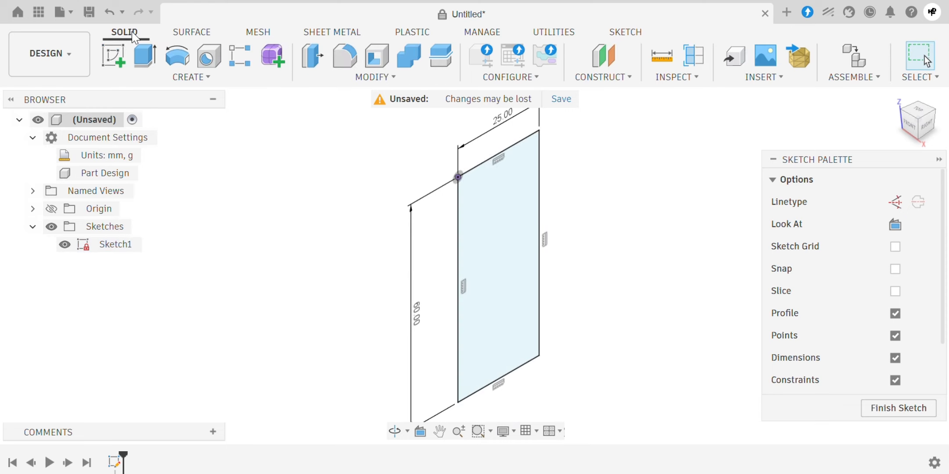
left_click(177, 58)
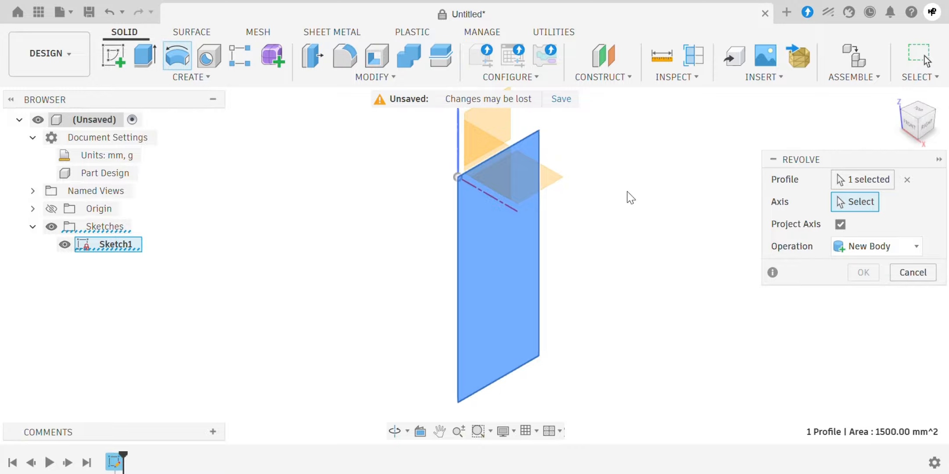
left_click(836, 180)
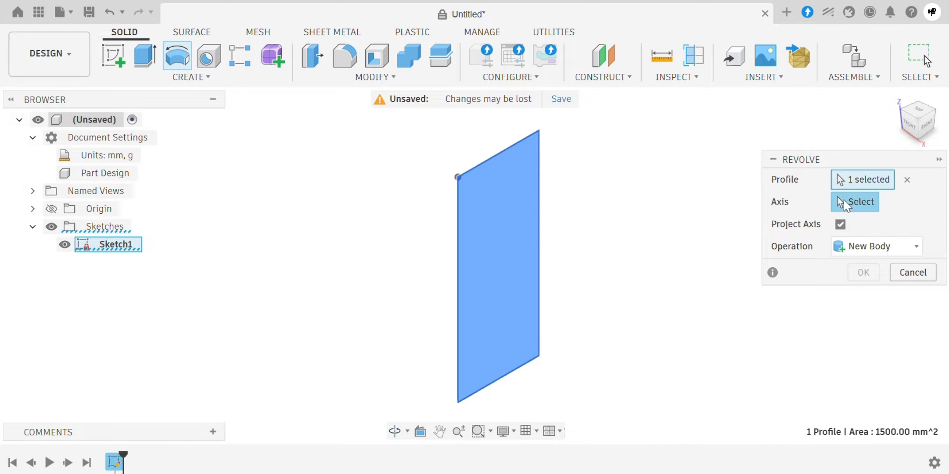
left_click(843, 199)
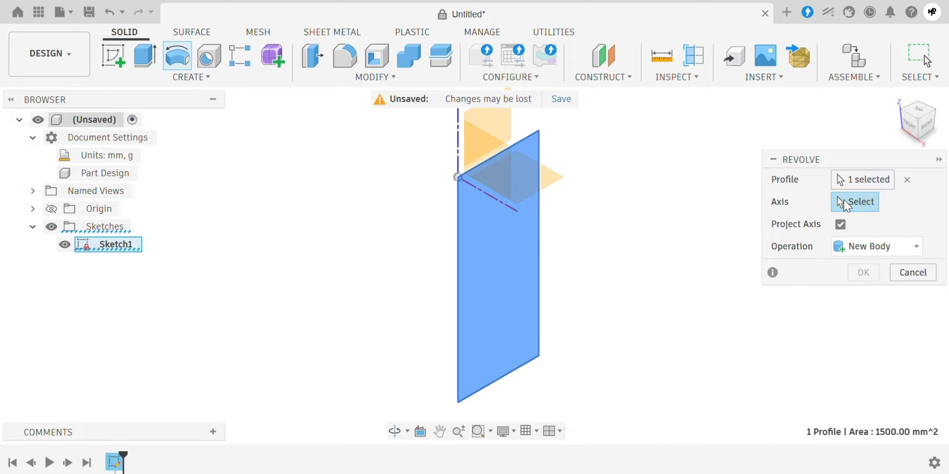
left_click(457, 266)
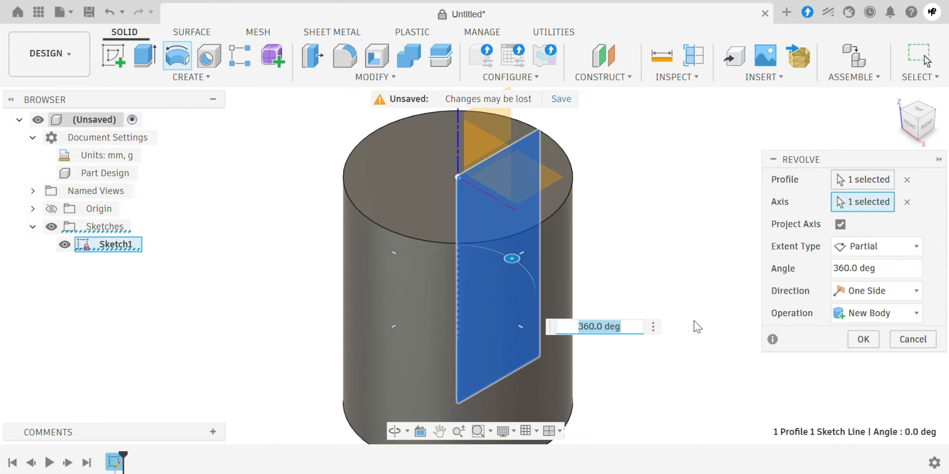
left_click(856, 341)
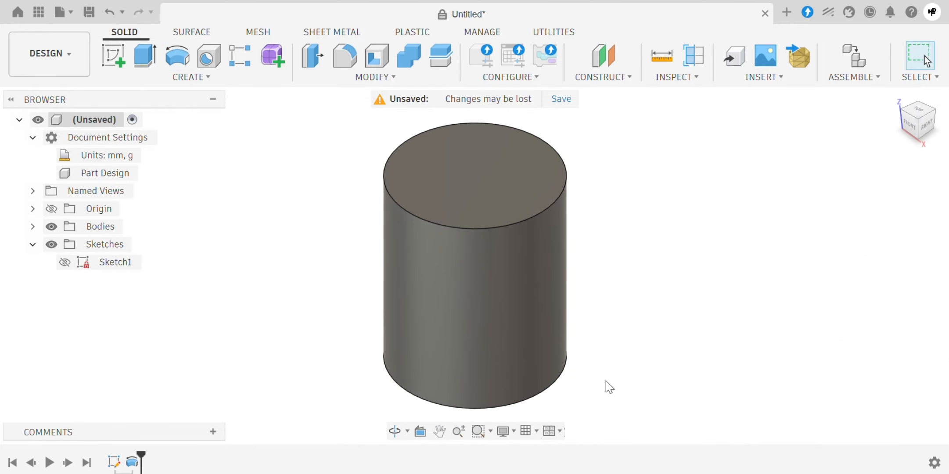
Step: Switch the cylinder's visual style to Shaded, look at it from another angle and return to the home view
left_click(504, 431)
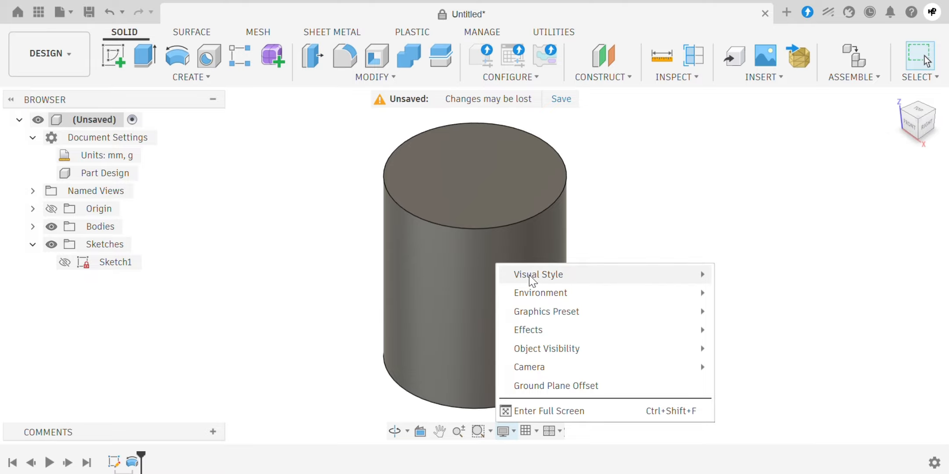
mouse_move(532, 280)
left_click(482, 275)
mouse_move(538, 353)
middle_mouse_down("shift")
mouse_move(516, 330)
mouse_move(502, 252)
mouse_move(430, 229)
mouse_move(430, 267)
mouse_move(483, 328)
mouse_move(576, 292)
middle_mouse_up("shift")
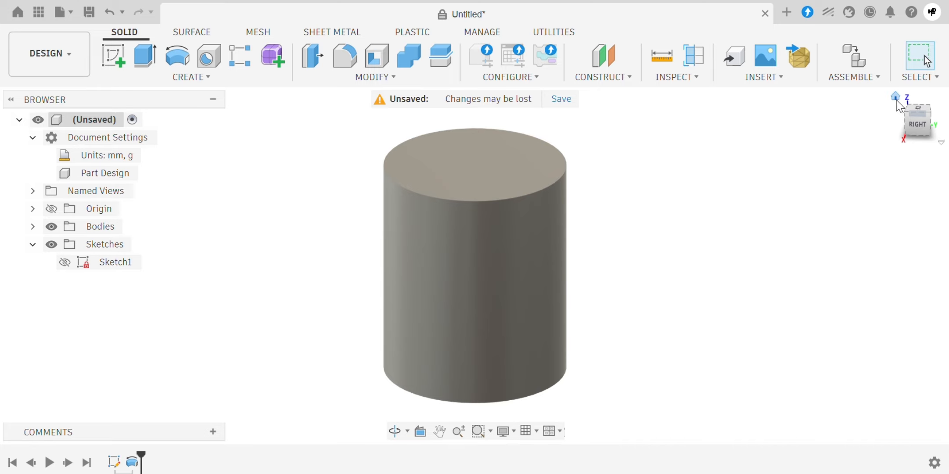
left_click(896, 99)
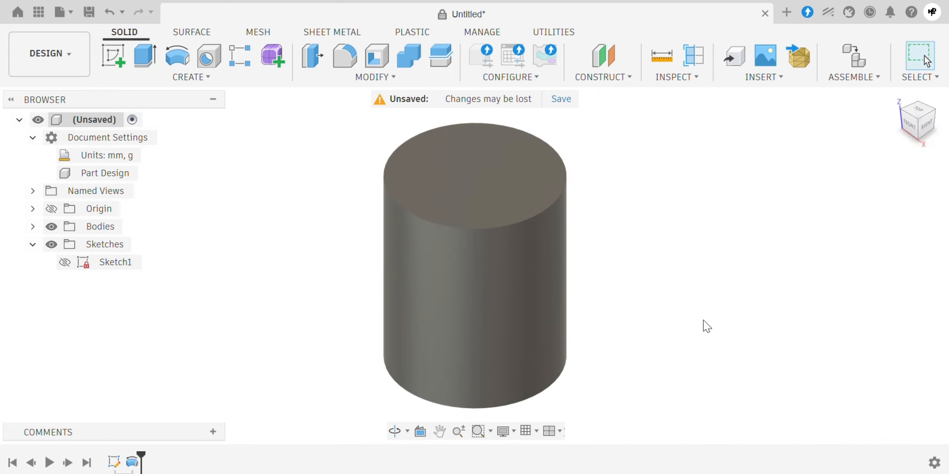
Step: Undo the cylinder's revolve and sketch, and start a new sketch on the vertical YZ plane
key("ctrl+z")
key("ctrl+z")
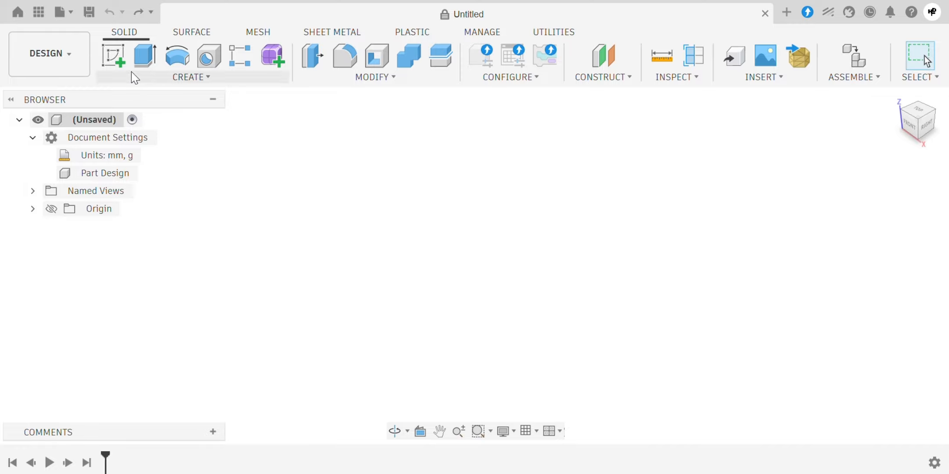
left_click(115, 60)
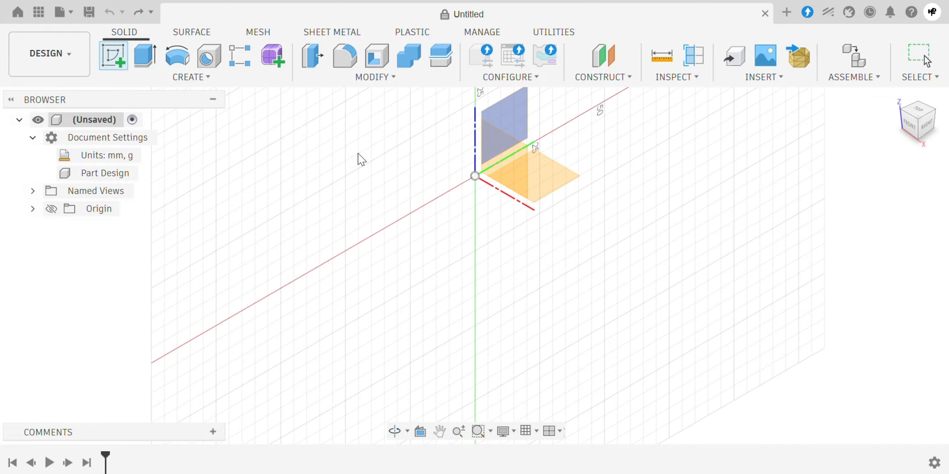
left_click(505, 115)
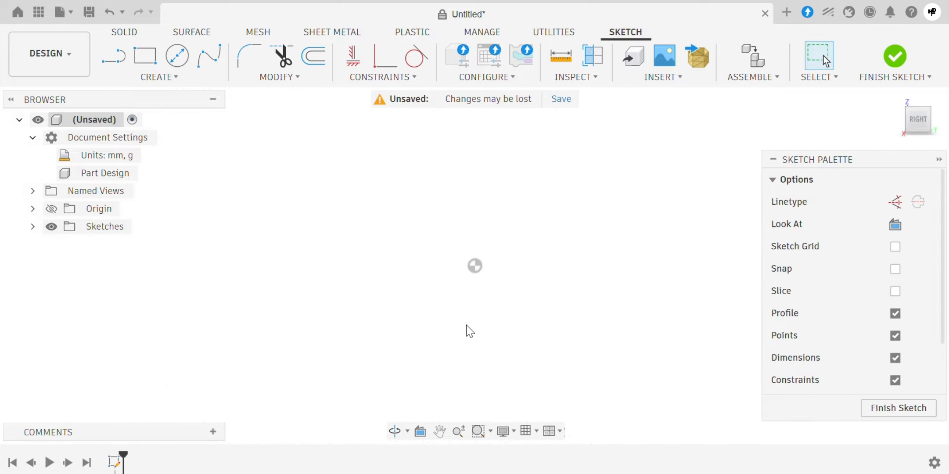
Step: Draw a closed right triangle with its right angle at the origin and a vertical leg about 30 mm high
left_click(116, 58)
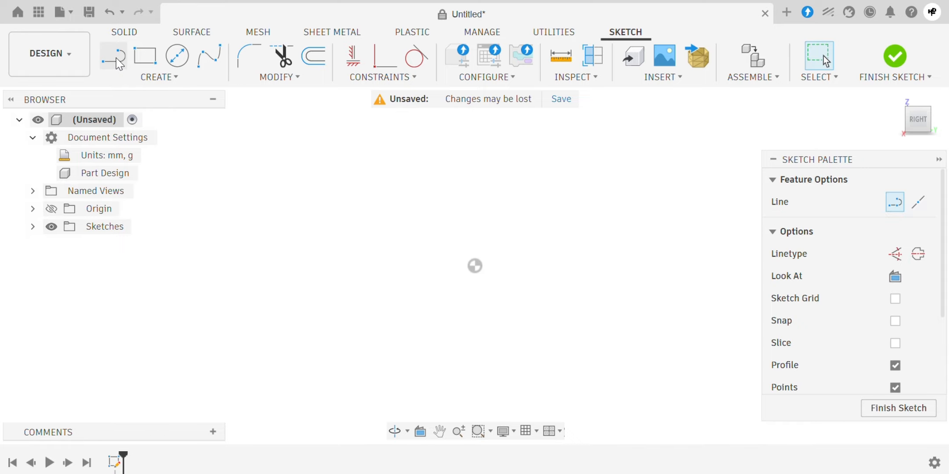
left_click(474, 265)
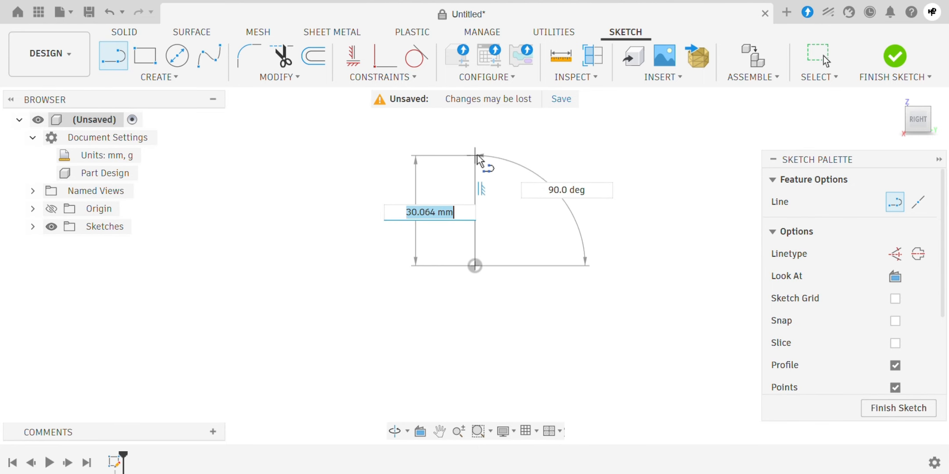
left_click(476, 156)
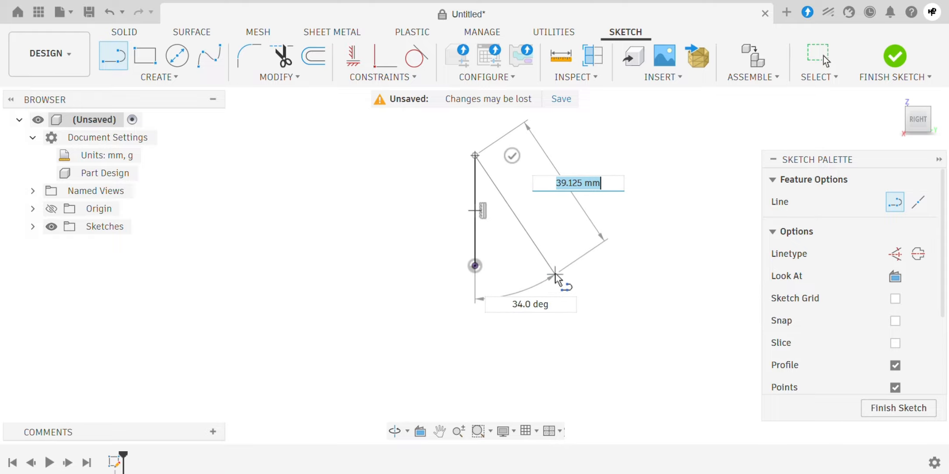
left_click(560, 266)
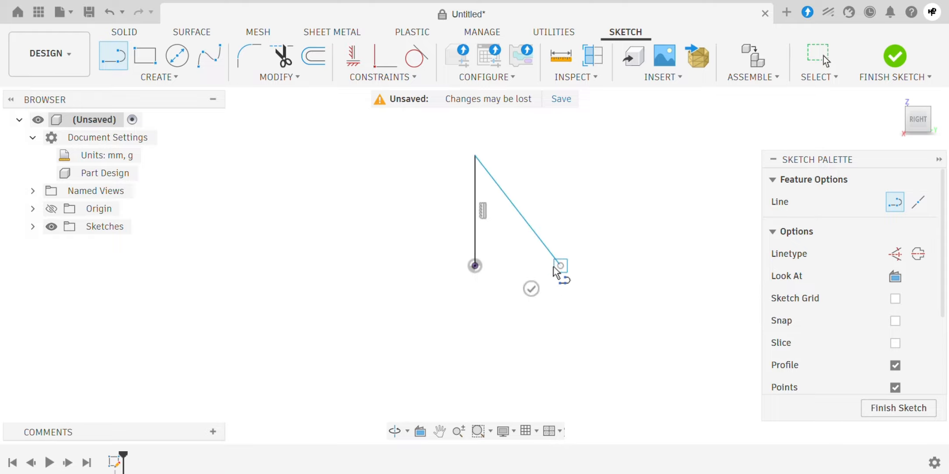
left_click(475, 265)
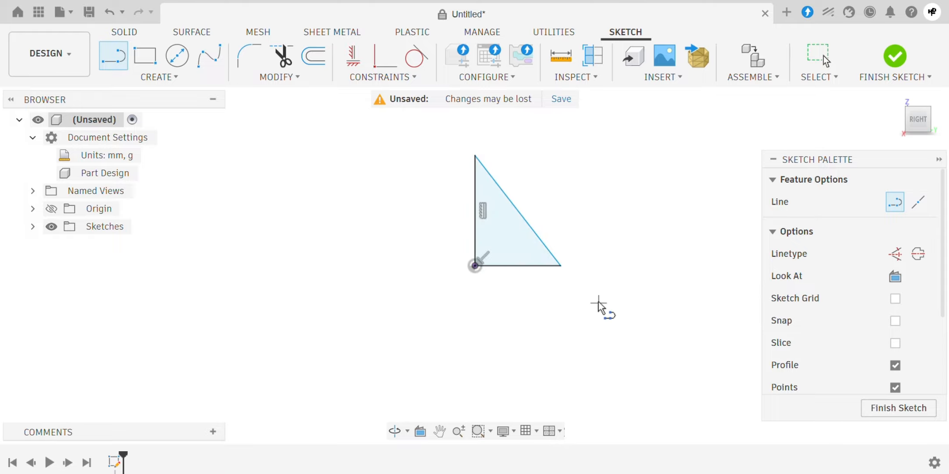
Step: Dimension the triangle's horizontal base leg and set its length to 30 mm
key("Escape")
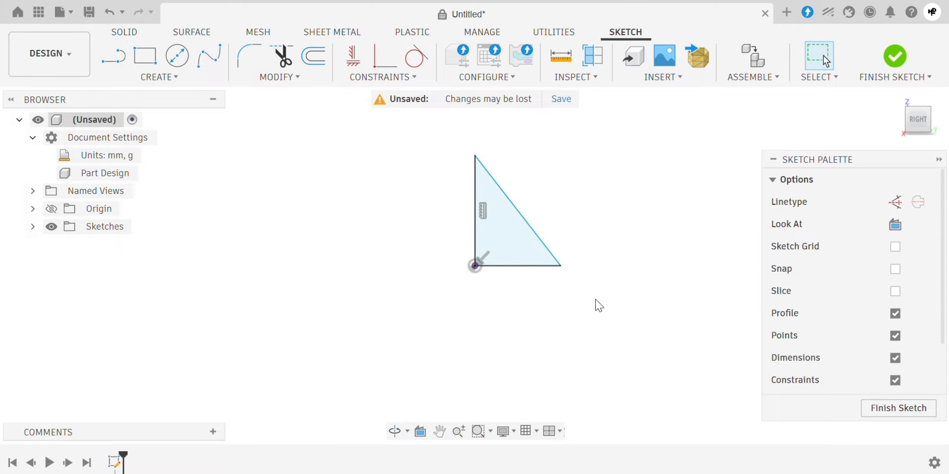
left_click(170, 79)
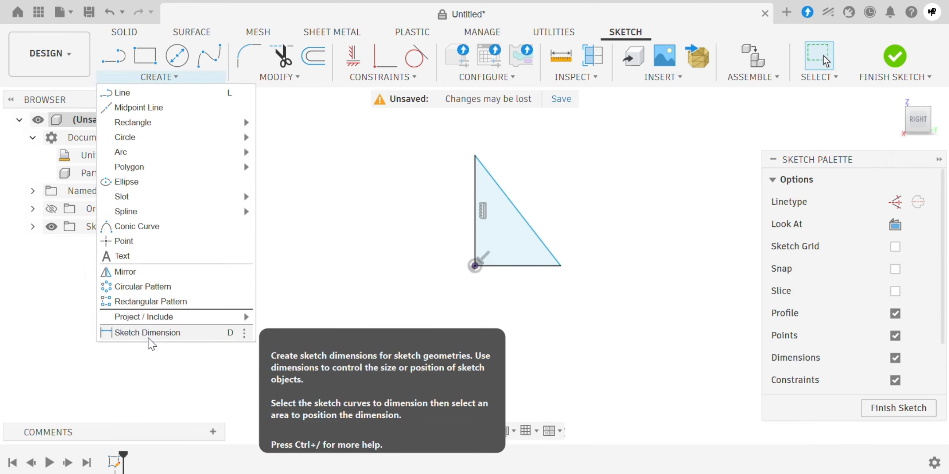
left_click(148, 334)
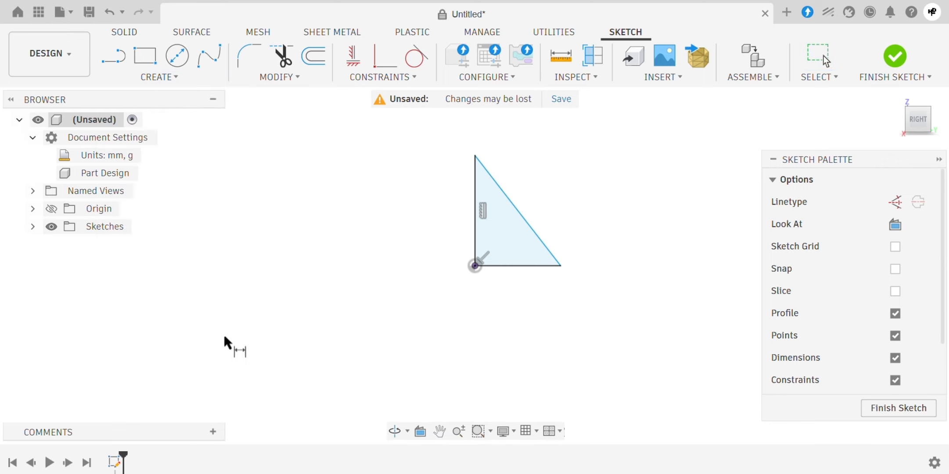
left_click(501, 264)
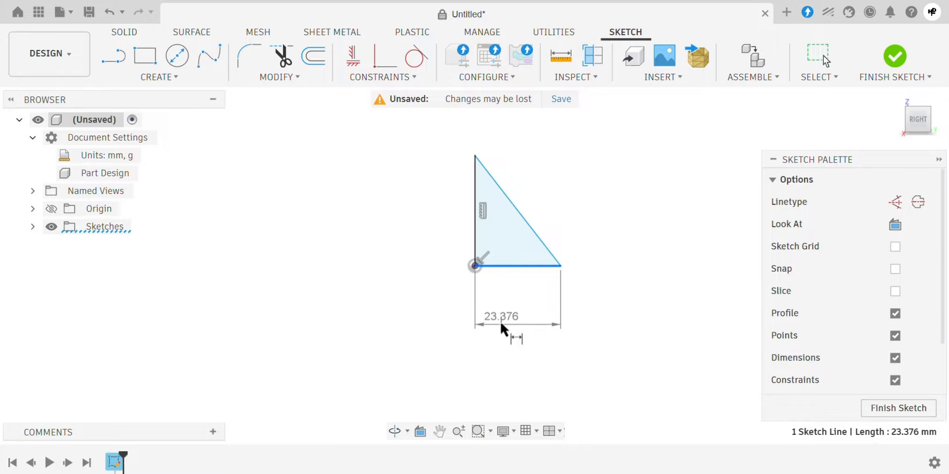
left_click(505, 324)
key("Return")
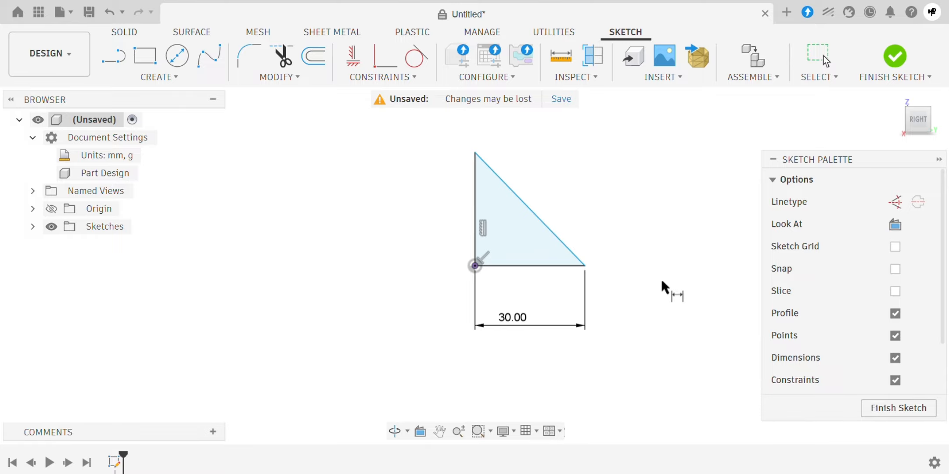
Step: Dimension the triangle's vertical leg and set its length to 70 mm
left_click(472, 202)
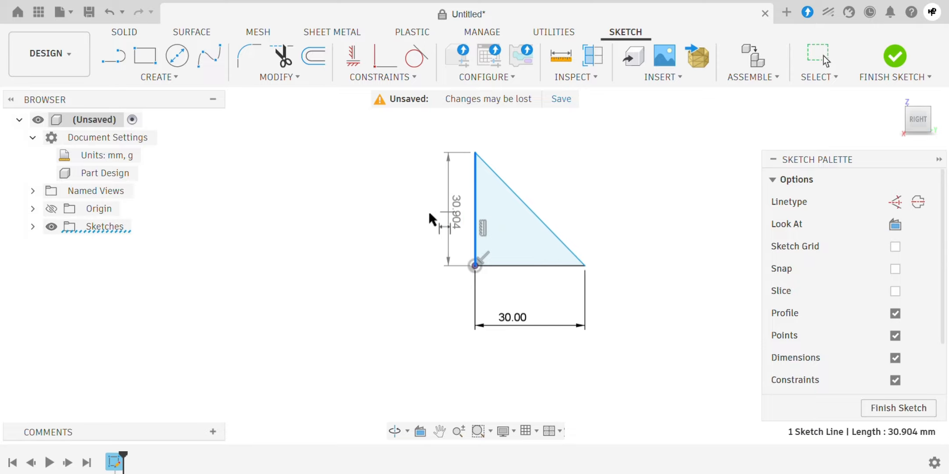
left_click(412, 211)
type("70")
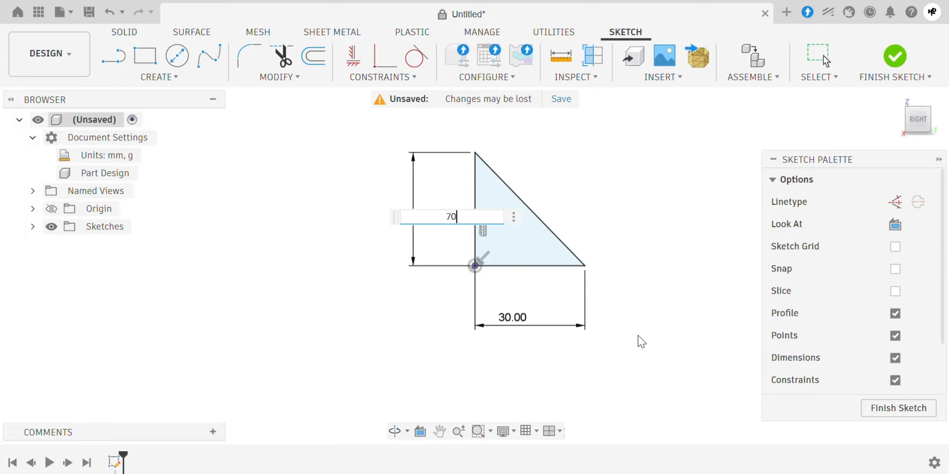
key("Return")
scroll(611, 385, "down", 3)
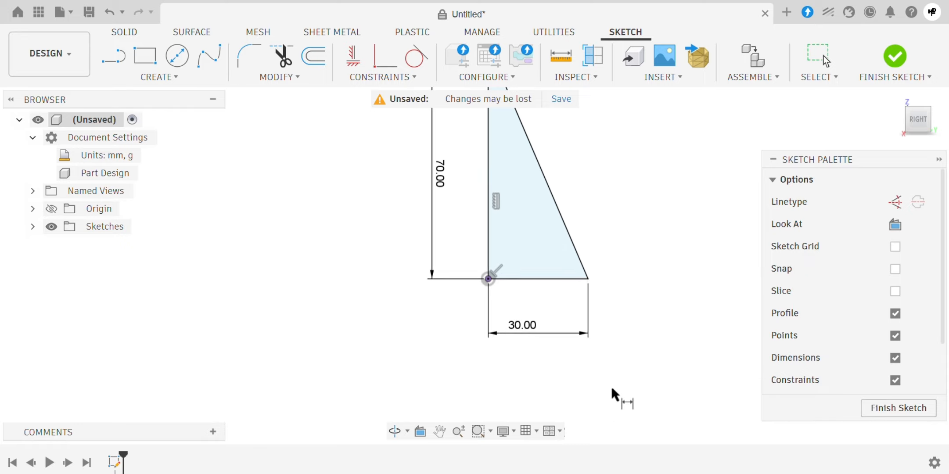
scroll(645, 358, "down", 1)
key("Escape")
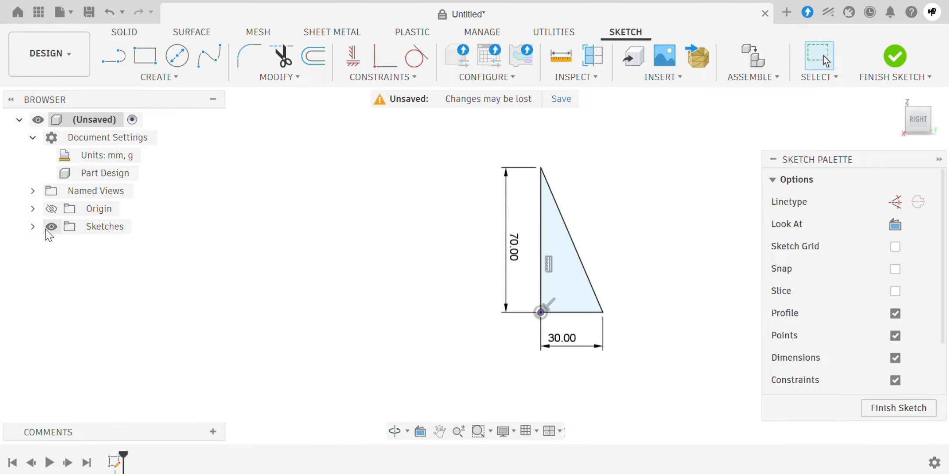
Step: Expand the sketch list, show the triangle in the home view and set the visual style to Shaded with Visible Edges Only
left_click(33, 227)
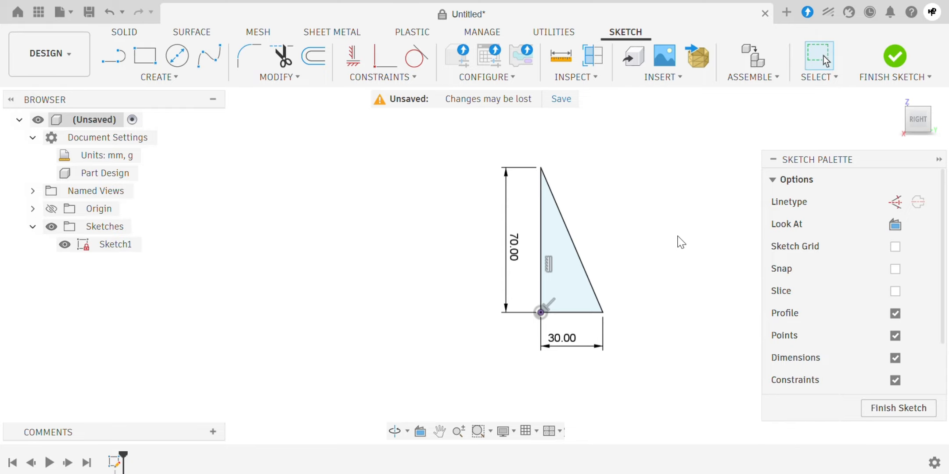
left_click(895, 96)
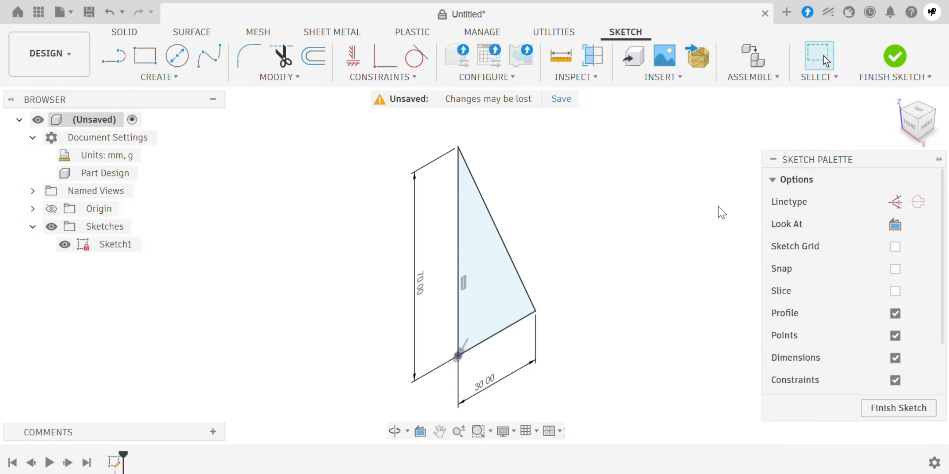
left_click(505, 431)
mouse_move(483, 272)
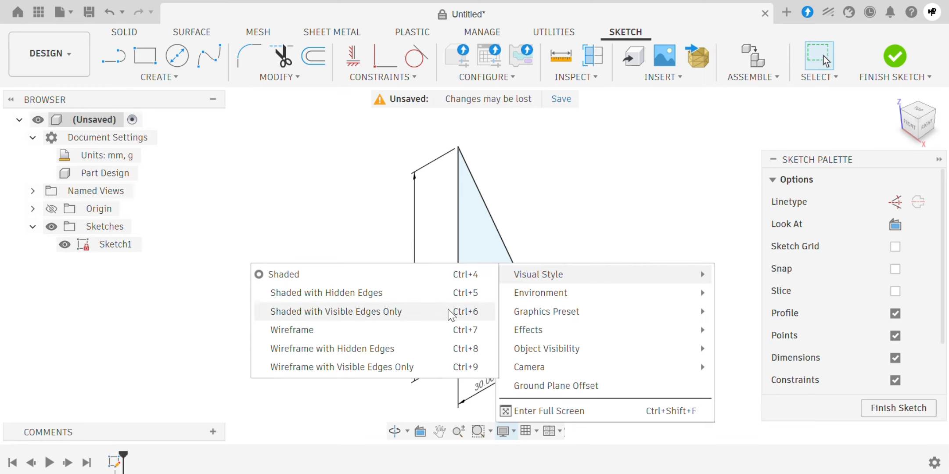
left_click(451, 311)
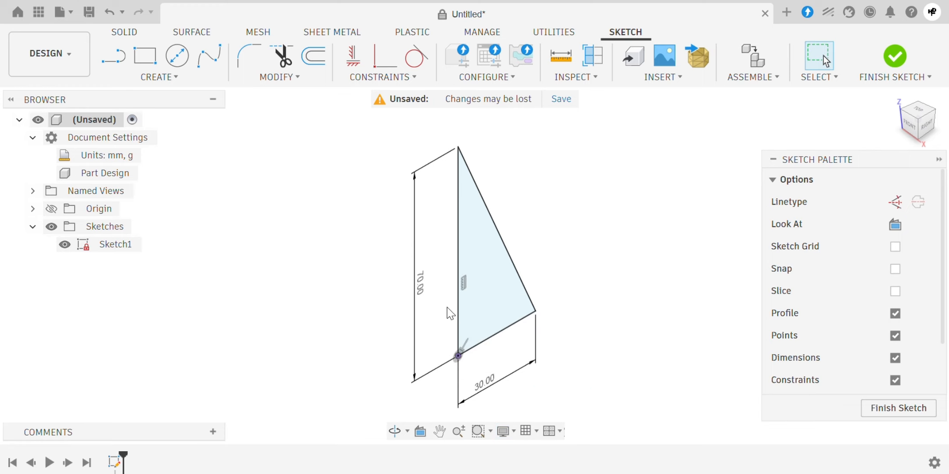
Step: Revolve the triangle 360 degrees around its vertical leg as a new body, forming a cone
left_click(130, 32)
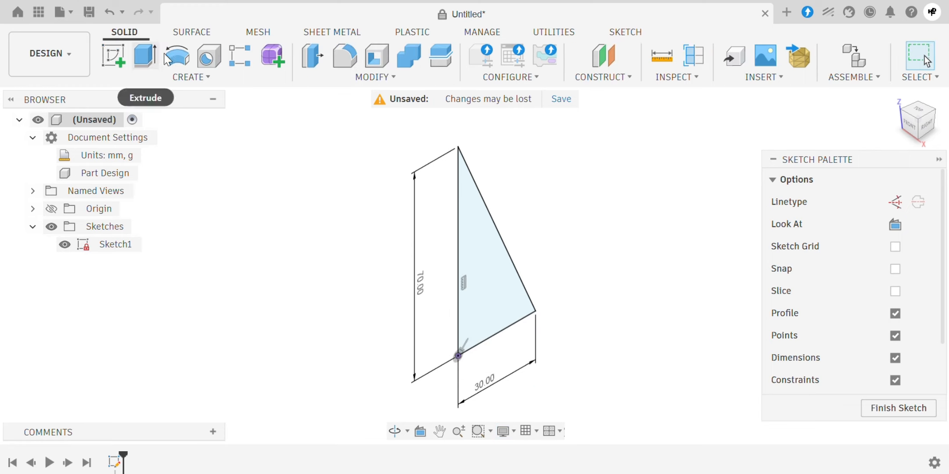
left_click(176, 58)
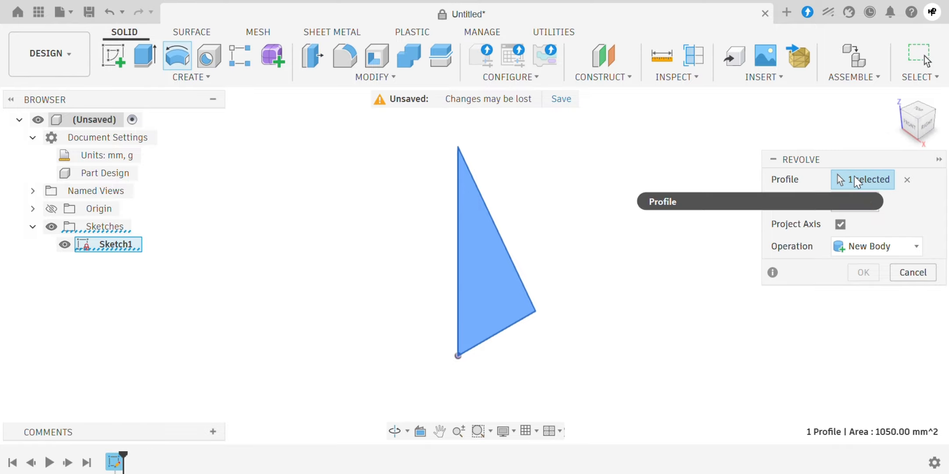
left_click(856, 203)
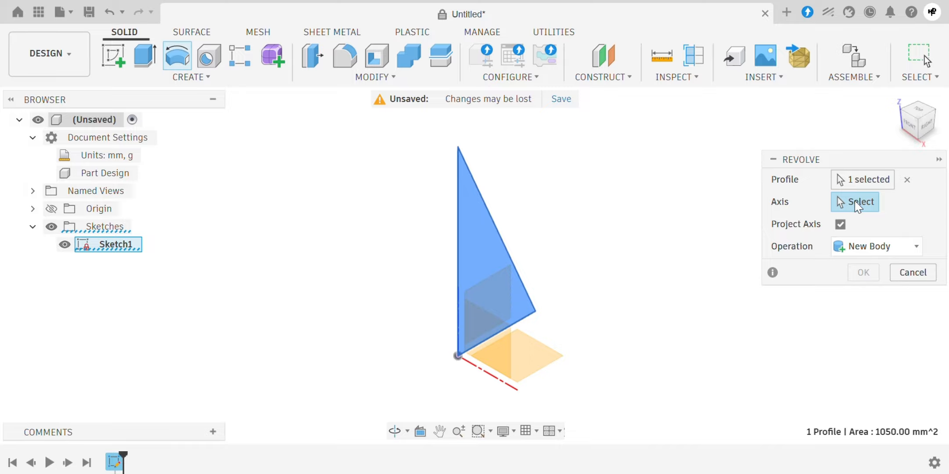
left_click(458, 238)
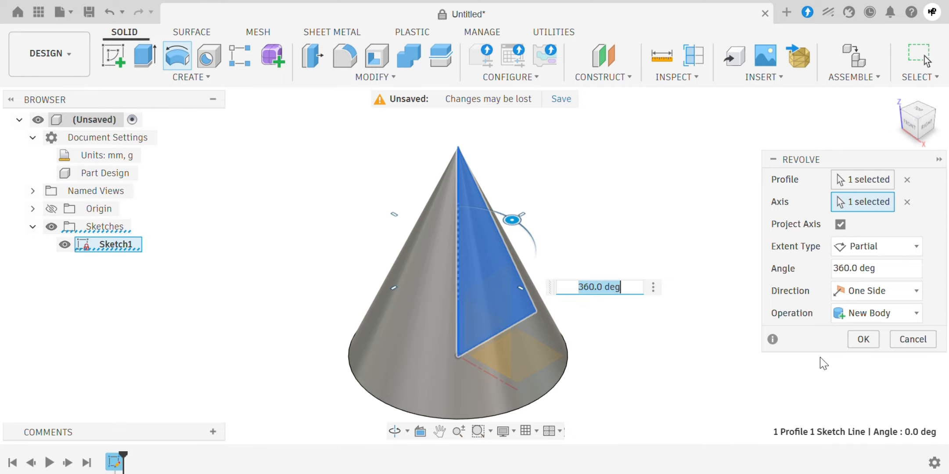
left_click(861, 340)
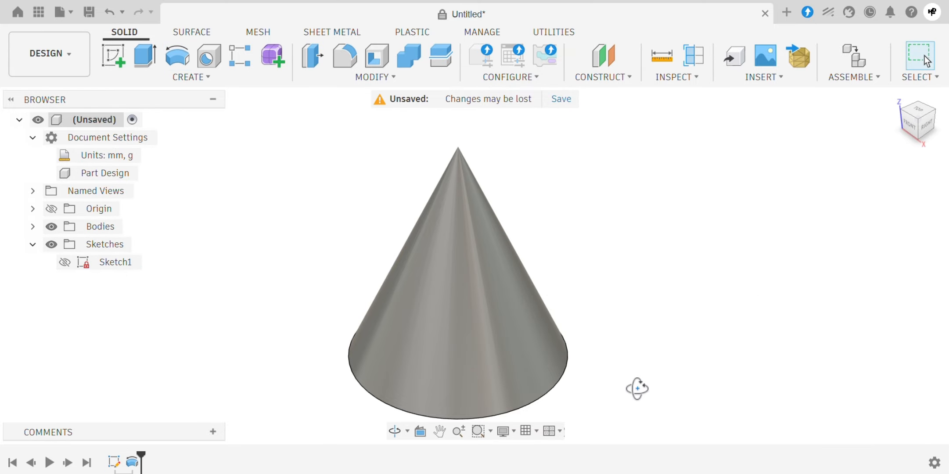
Step: Look at the cone from behind, return to the home view and set the visual style to Shaded
middle_click_drag(638, 388, 396, 363, "shift")
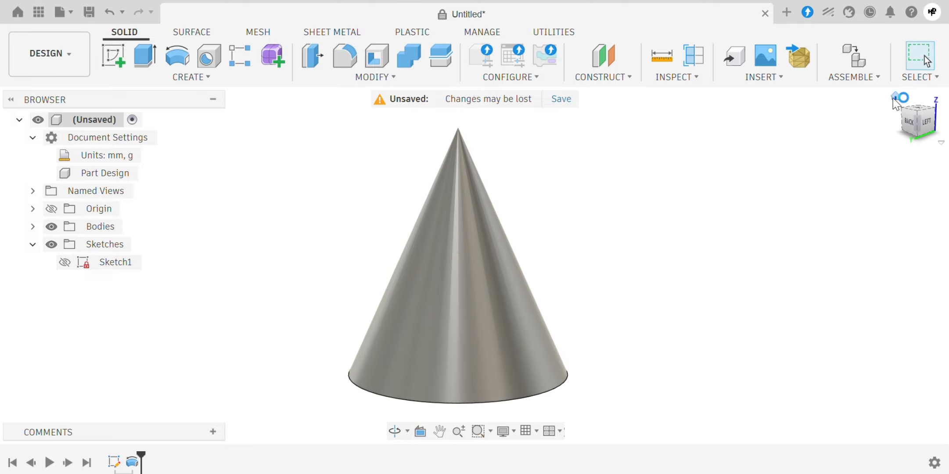
left_click(895, 98)
left_click(504, 431)
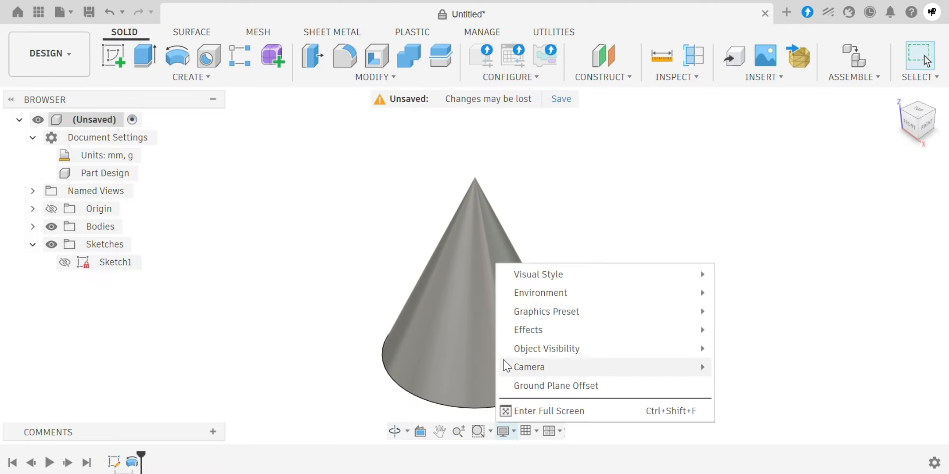
mouse_move(522, 275)
left_click(452, 275)
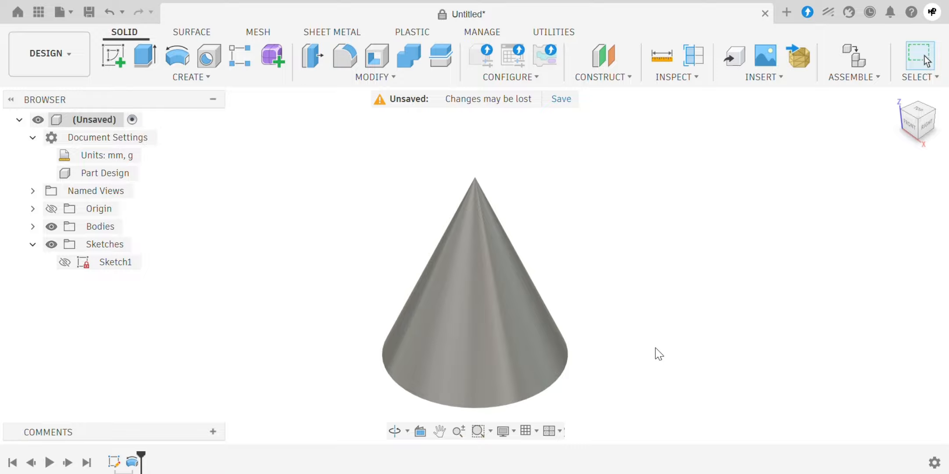
Step: Undo the cone's revolve and sketch, and start a new sketch on the vertical YZ plane
key("ctrl+z")
key("ctrl+z")
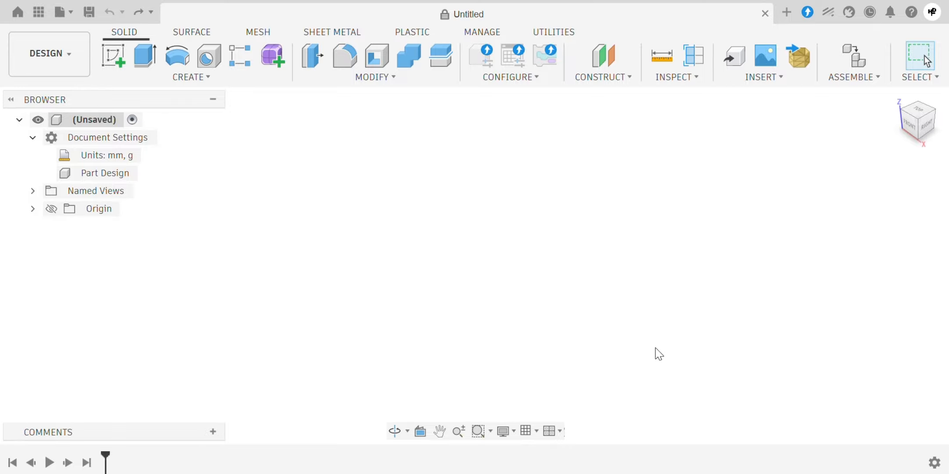
left_click(110, 60)
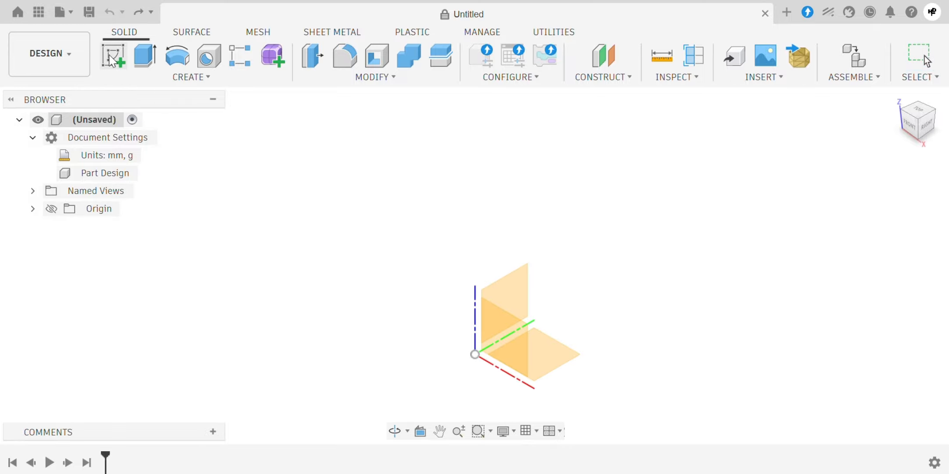
left_click(519, 303)
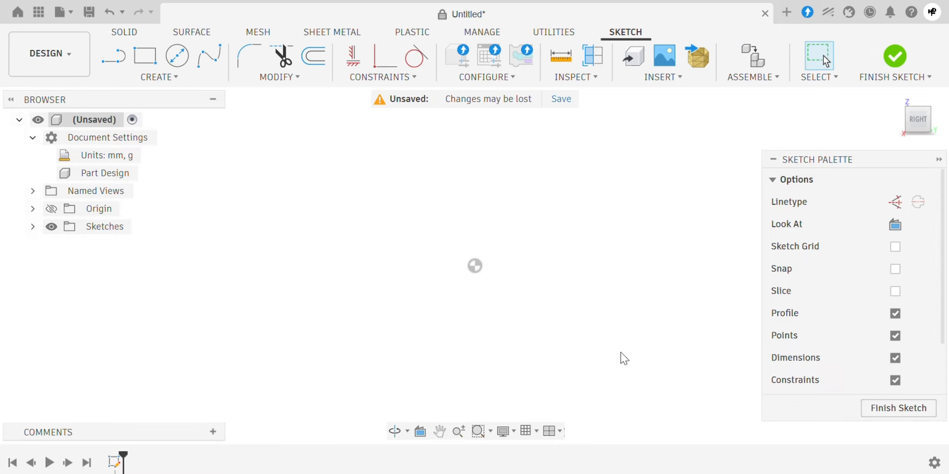
Step: Draw a circle with a 65 mm diameter centred on the origin
left_click(183, 64)
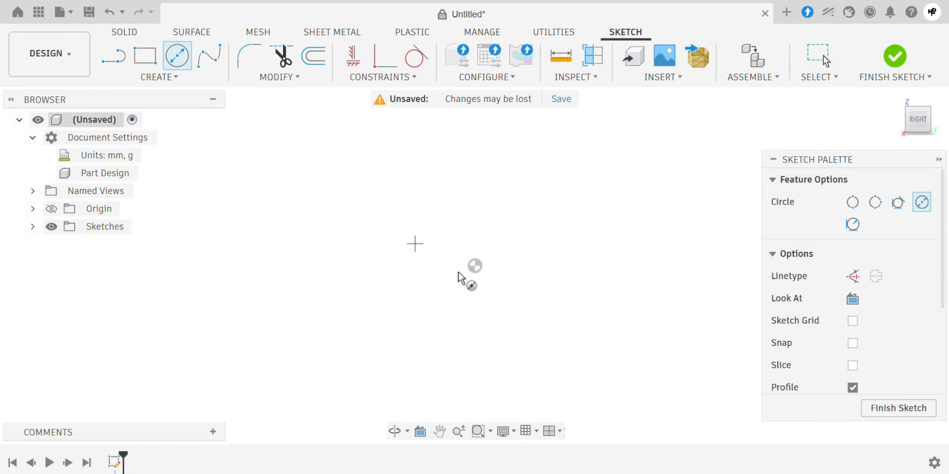
left_click(475, 266)
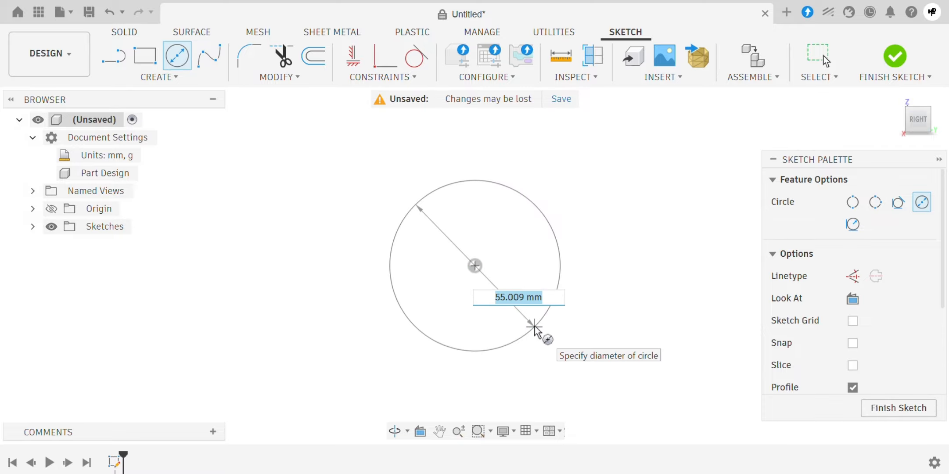
type("65")
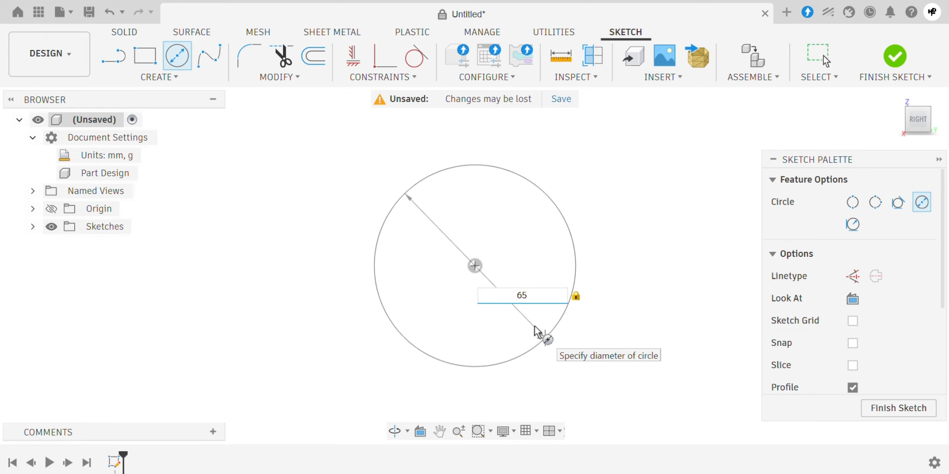
key("Return")
key("Escape")
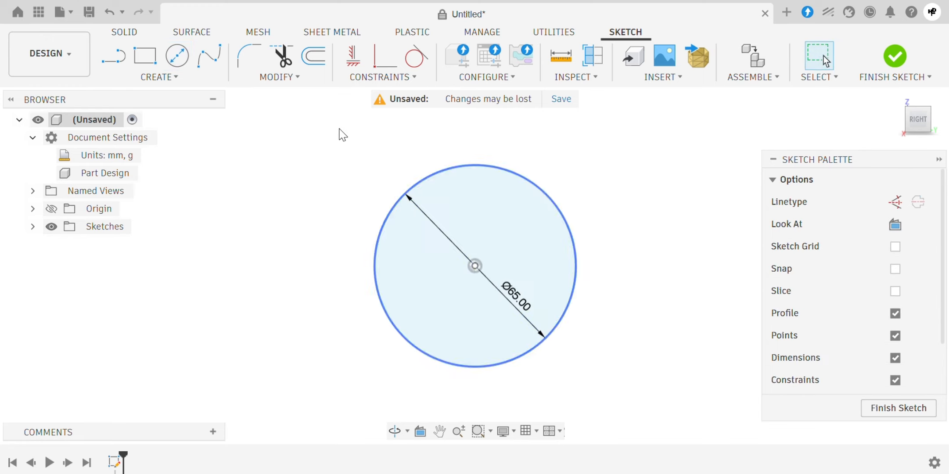
Step: Draw a vertical midpoint line from the circle's centre to its edge, splitting the circle into two halves
left_click(122, 64)
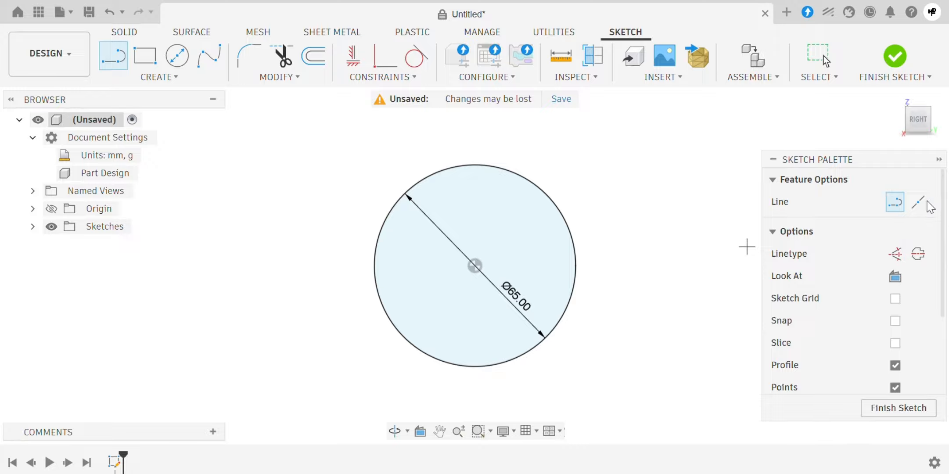
left_click(921, 202)
left_click(476, 266)
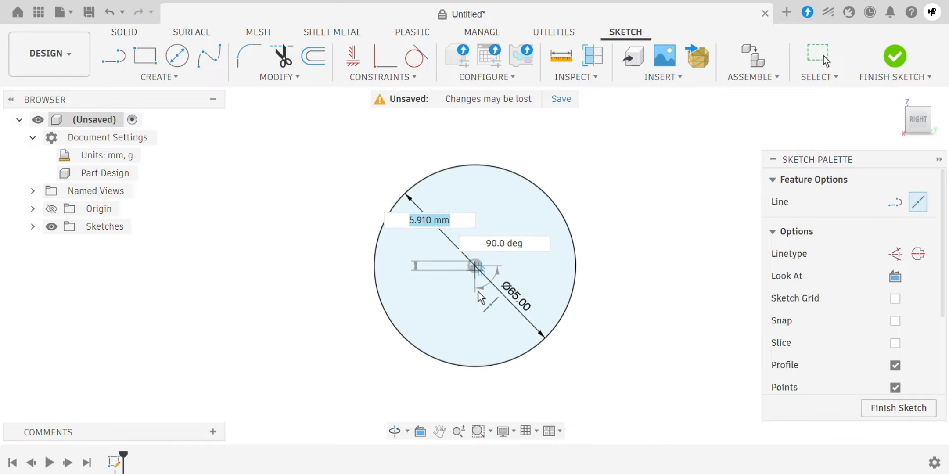
left_click(476, 367)
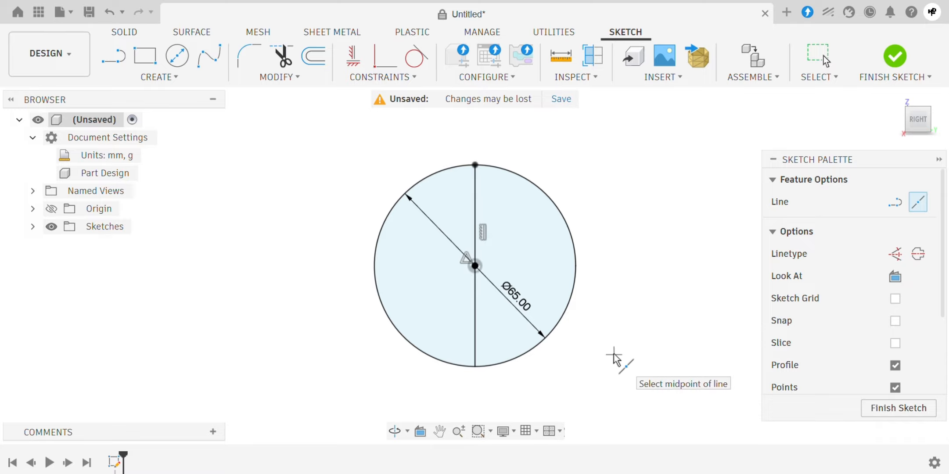
key("Escape")
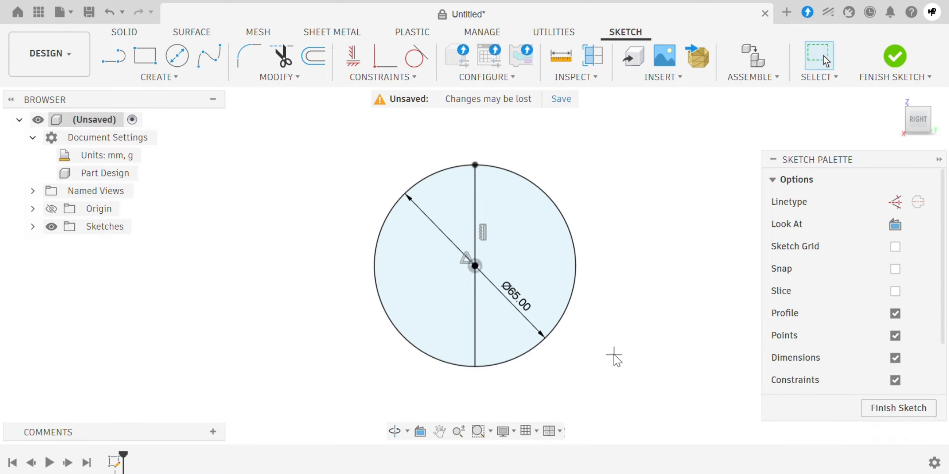
Step: Expand the sketches folder in the browser, return to the home view and change the visual style
left_click(32, 227)
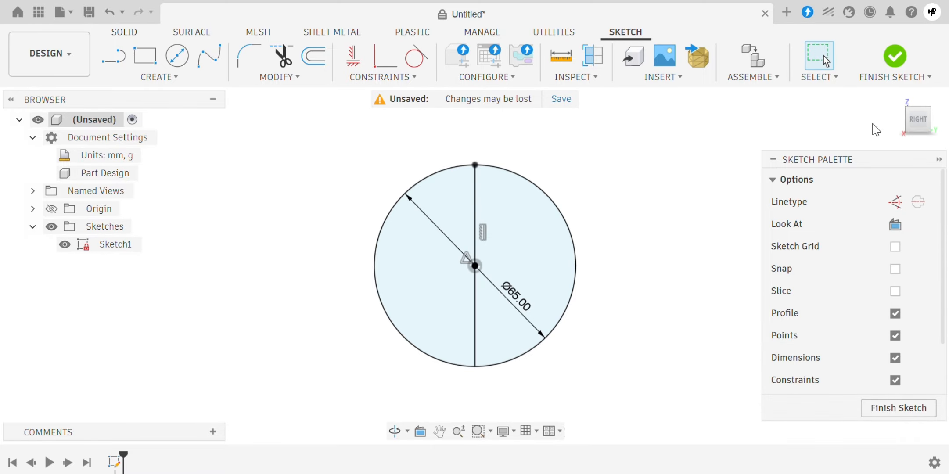
left_click(898, 101)
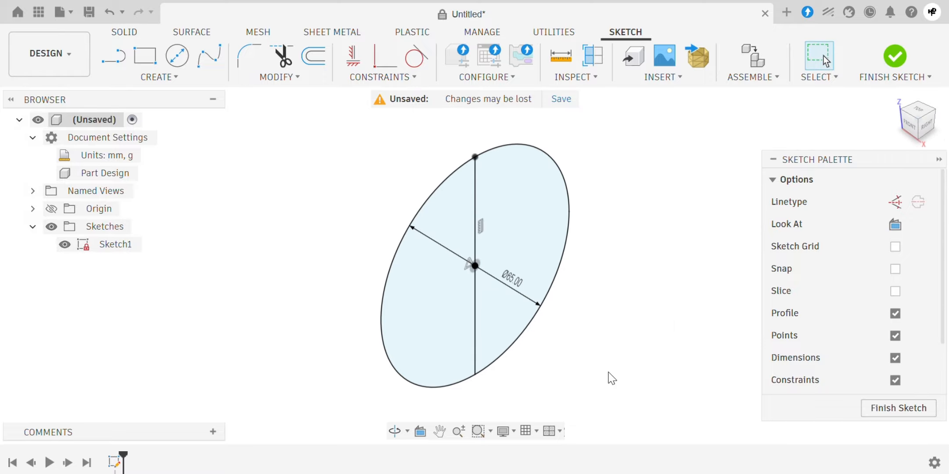
left_click(511, 430)
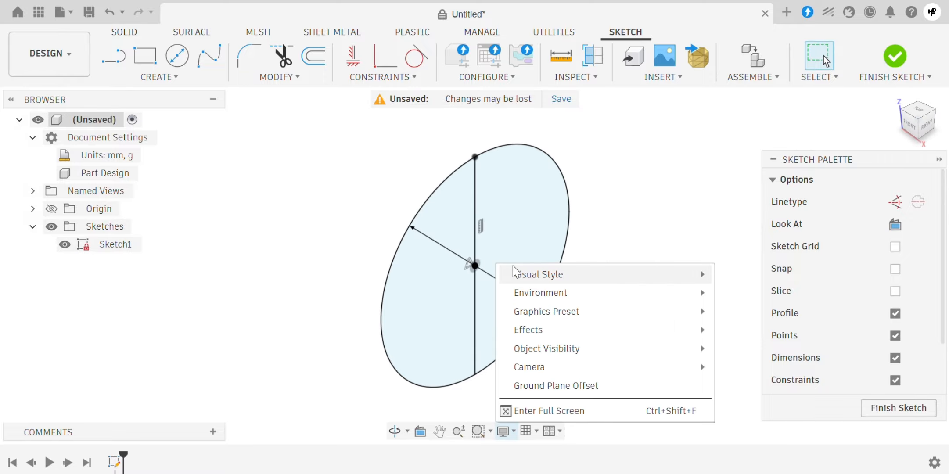
mouse_move(515, 273)
left_click(476, 311)
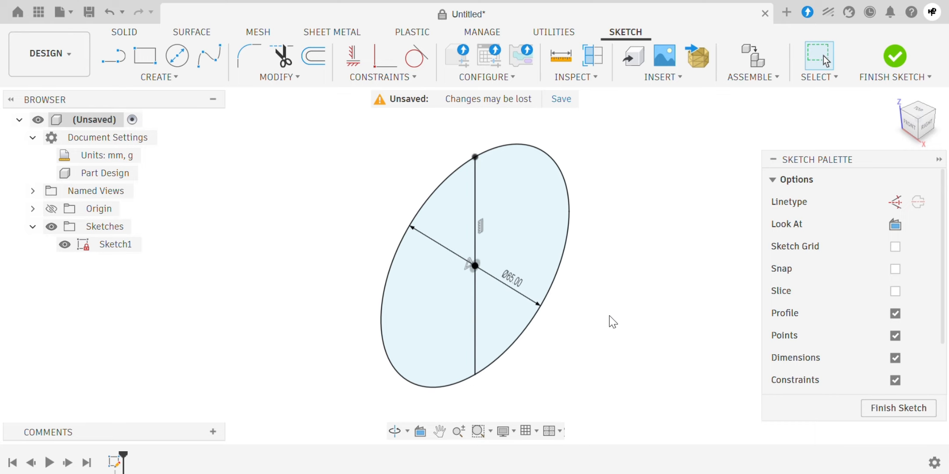
Step: Revolve one half of the split circle 360 degrees about the vertical dividing line as a new body, forming a sphere
left_click(139, 35)
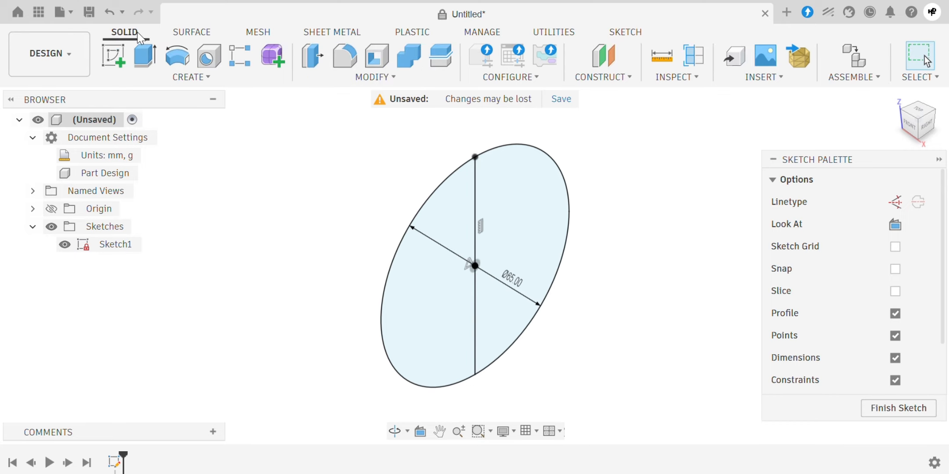
left_click(177, 56)
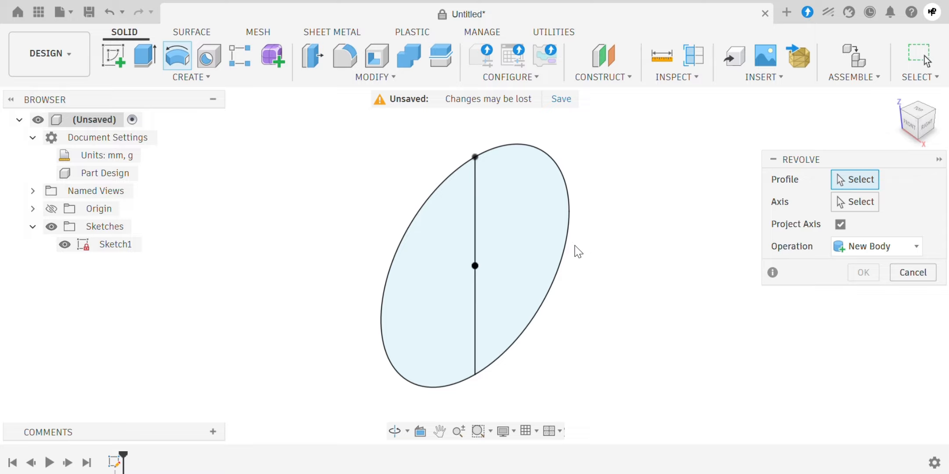
left_click(548, 241)
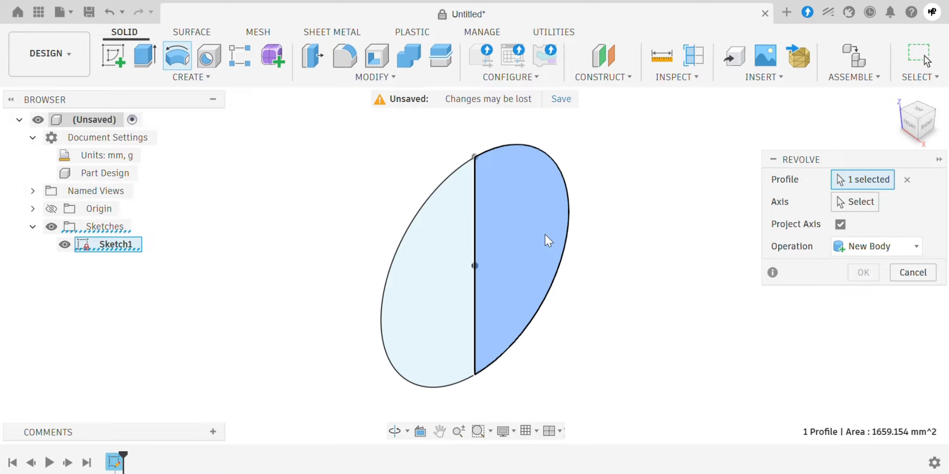
left_click(842, 206)
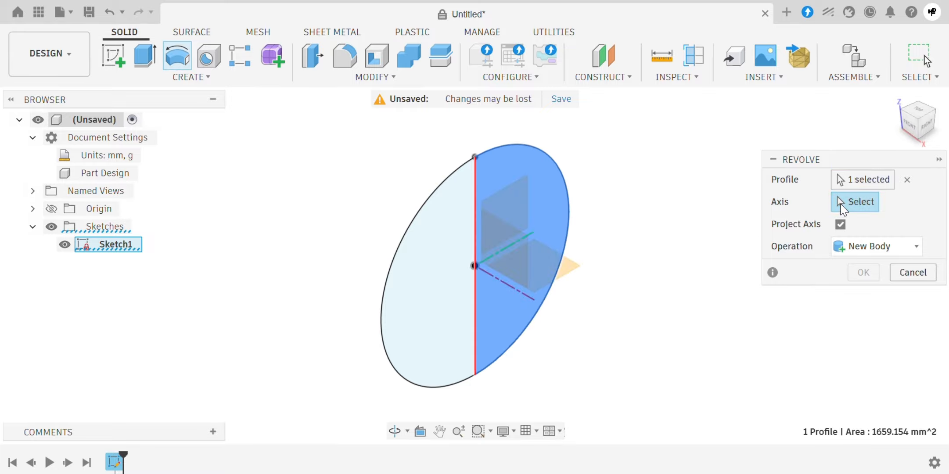
left_click(475, 254)
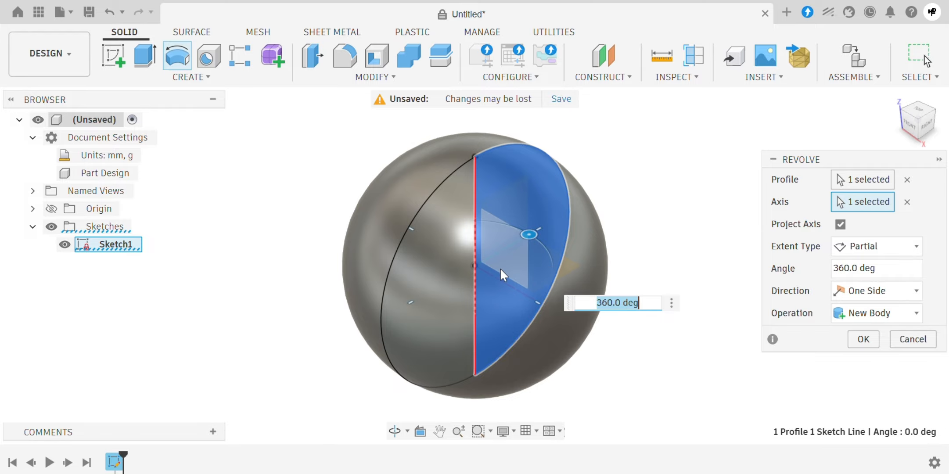
left_click(859, 343)
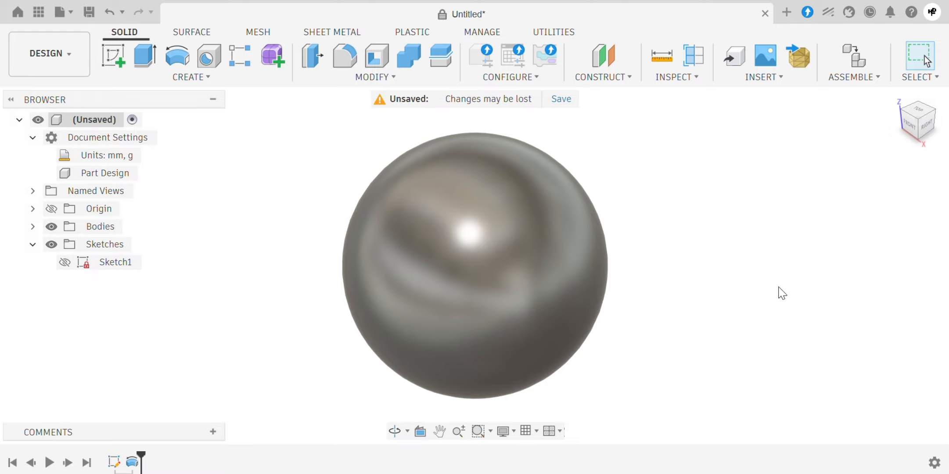
Step: Look at the sphere from another angle, return to the home view and set another visual style
middle_click_drag(625, 302, 615, 280, "shift")
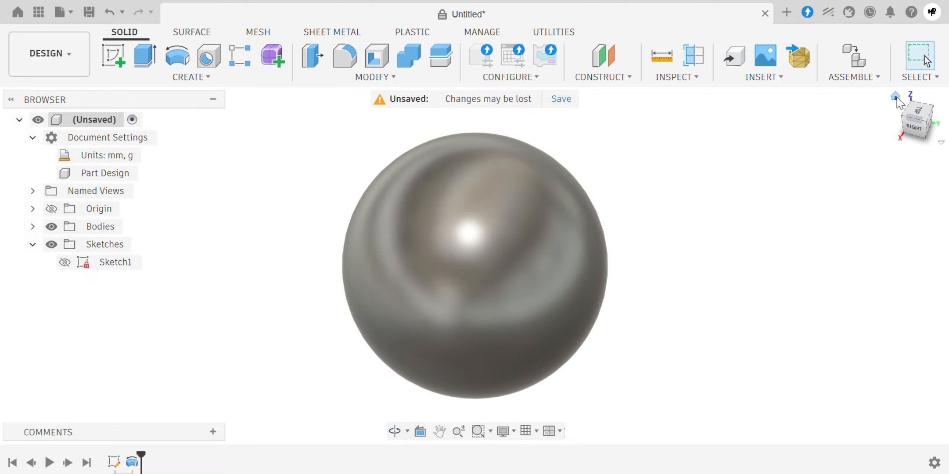
left_click(895, 97)
left_click(504, 431)
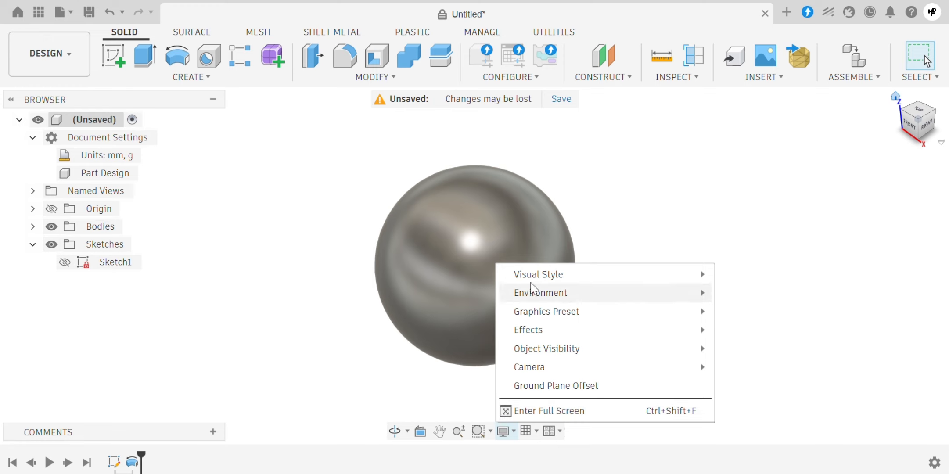
mouse_move(523, 278)
left_click(490, 280)
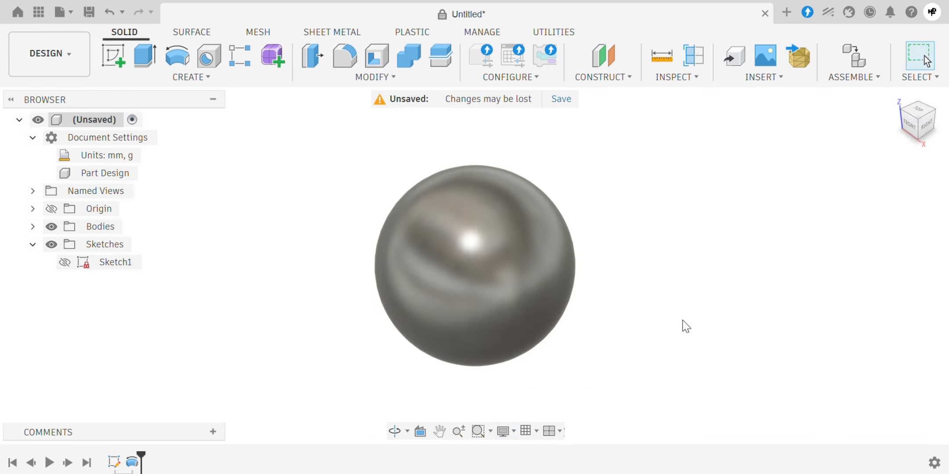